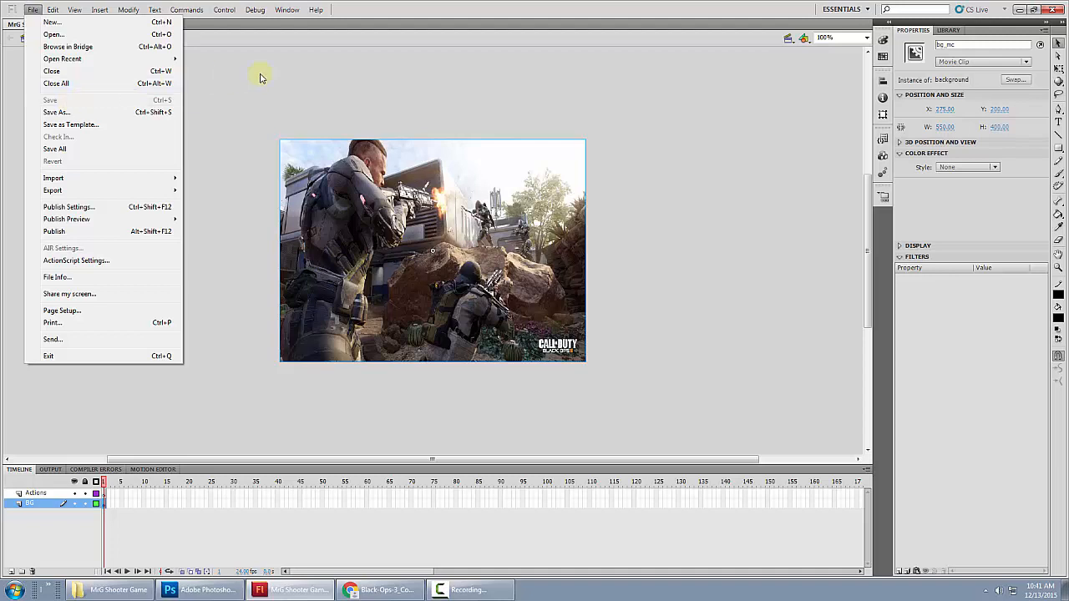
Test the shooter game movie with its background image and close the preview.
click(409, 75)
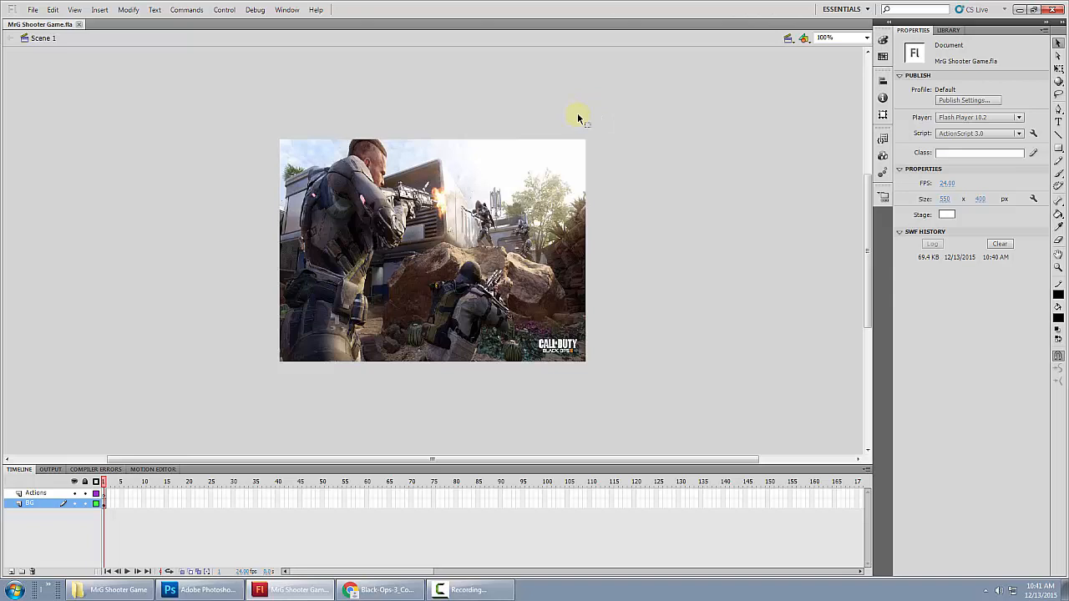
key(ctrl+Return)
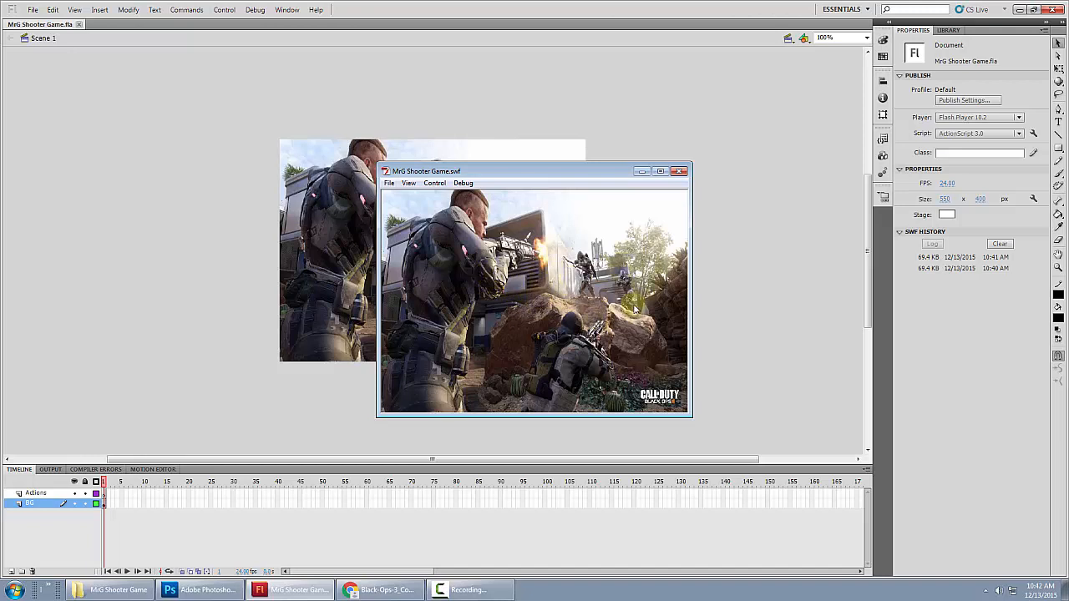
click(679, 172)
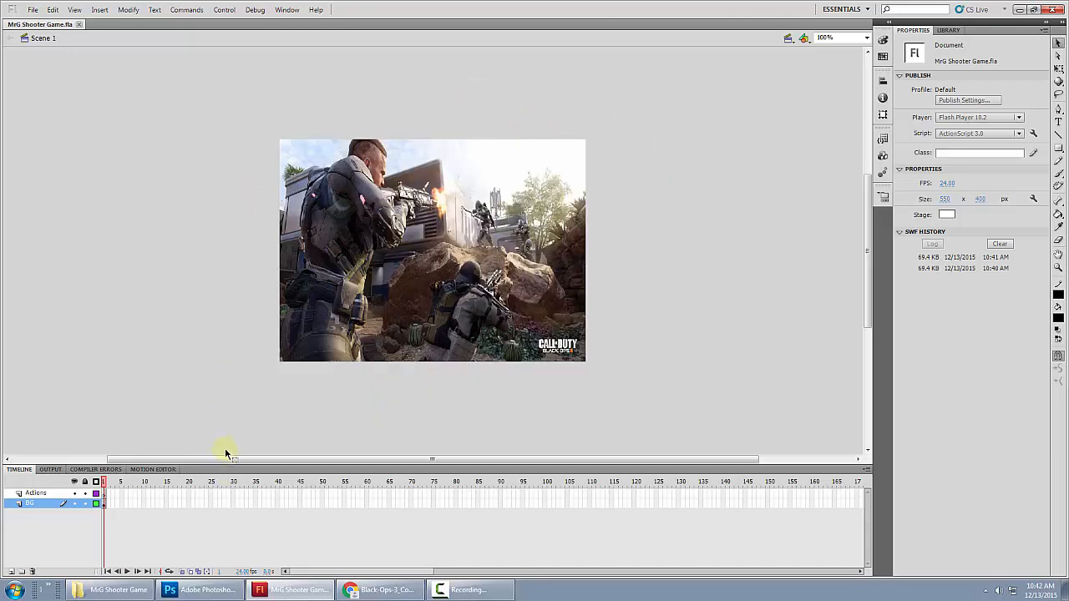
Switch to Photoshop and create a document named cursor, 25 by 25 pixels at 72 pixels/inch, RGB 16 bit, with transparent background.
mouse_move(218, 594)
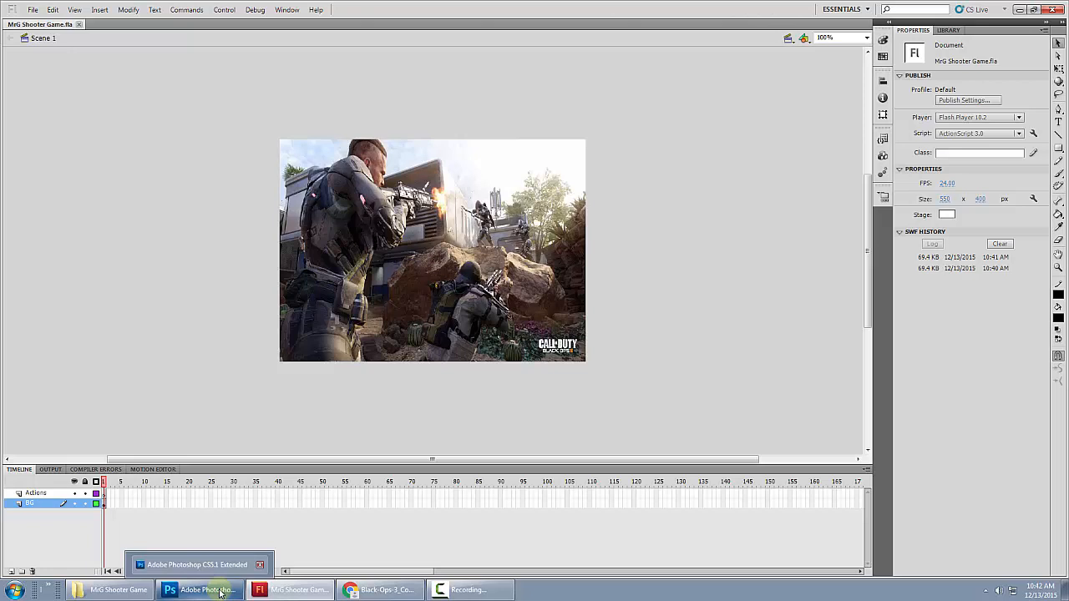
click(220, 591)
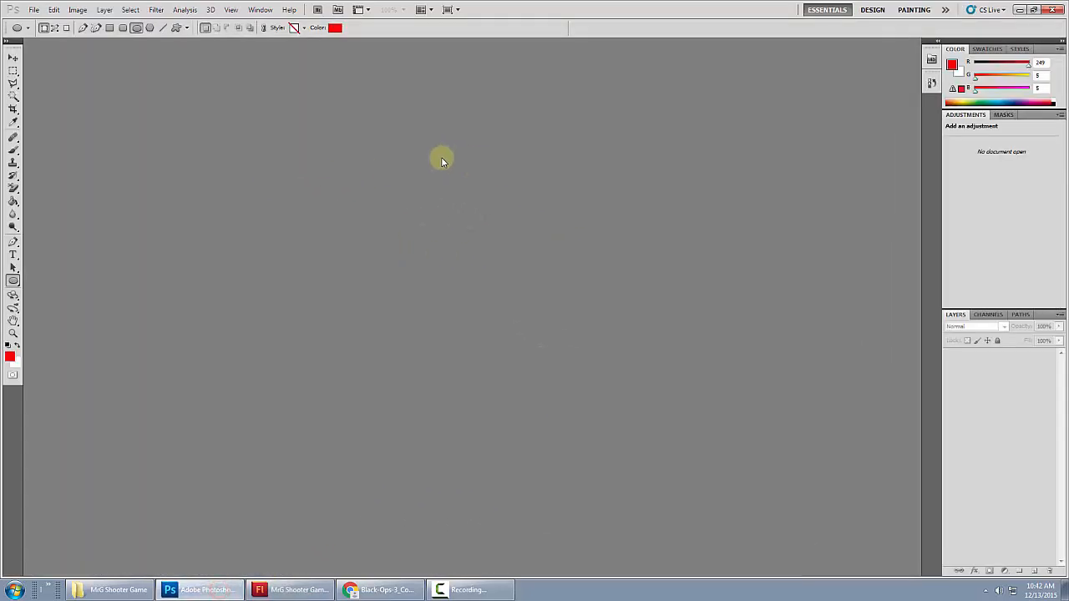
click(37, 10)
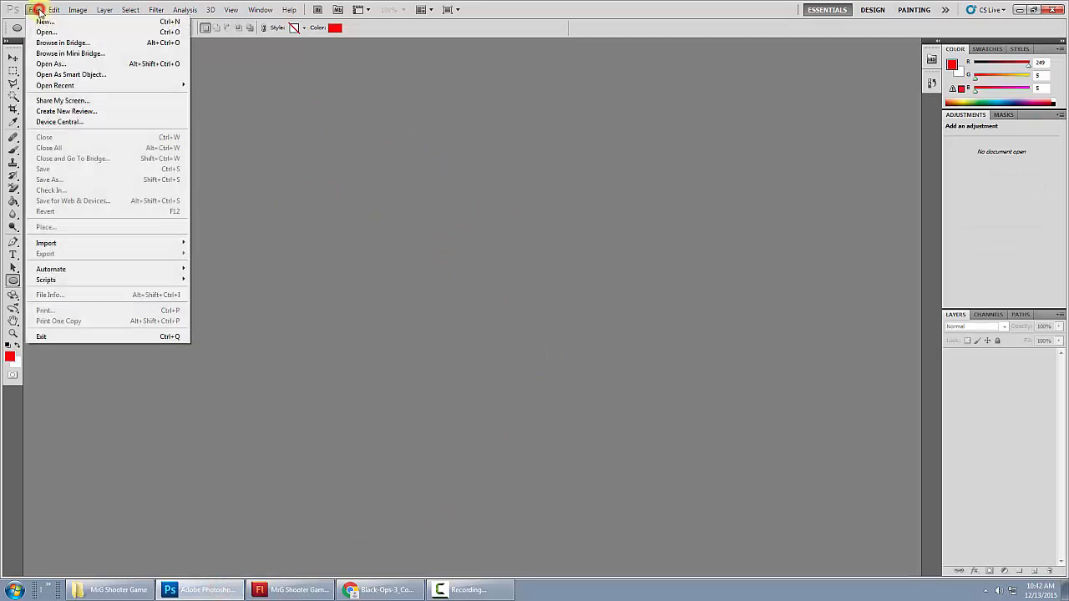
click(42, 21)
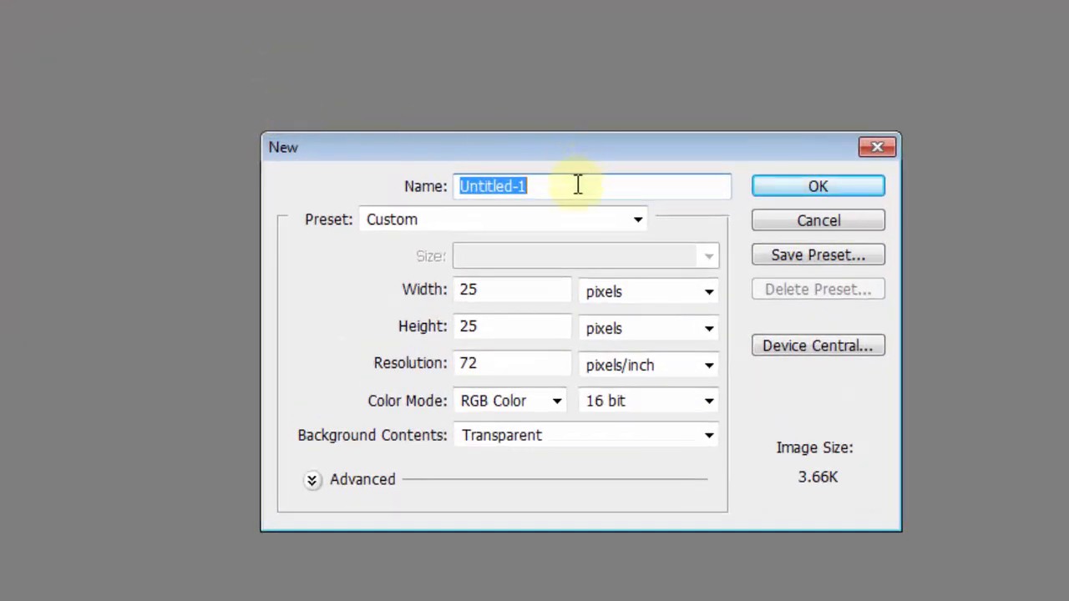
text(cu)
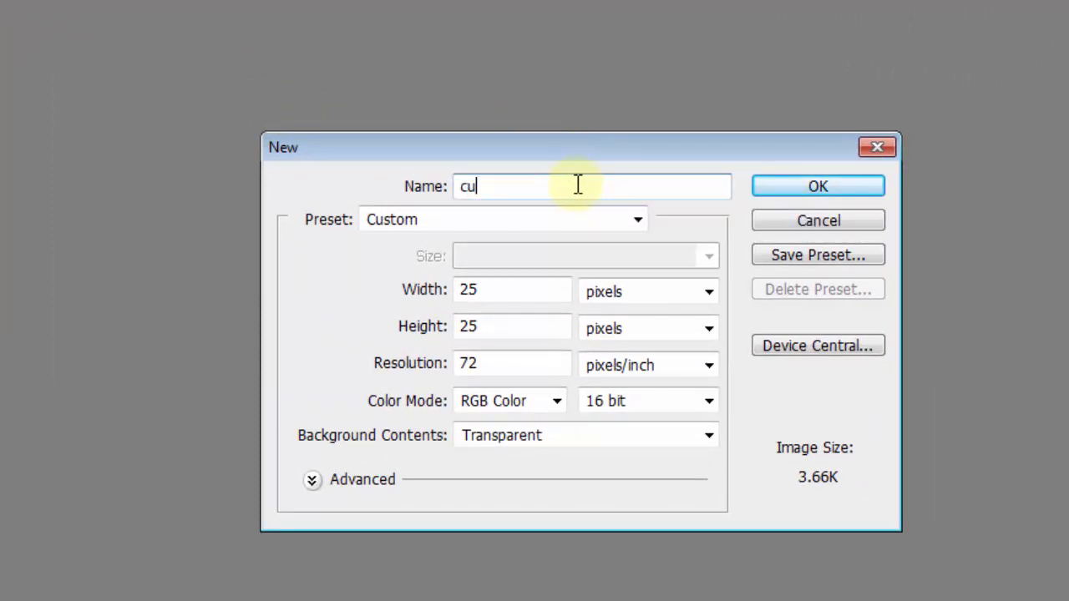
text(rsor)
drag(504, 289, 462, 288)
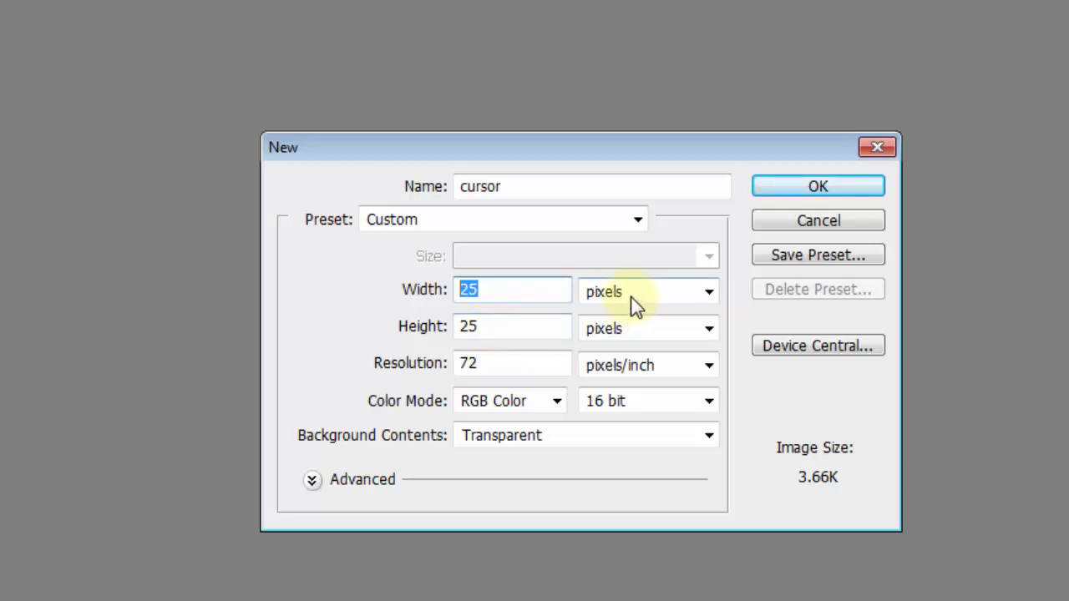
click(707, 293)
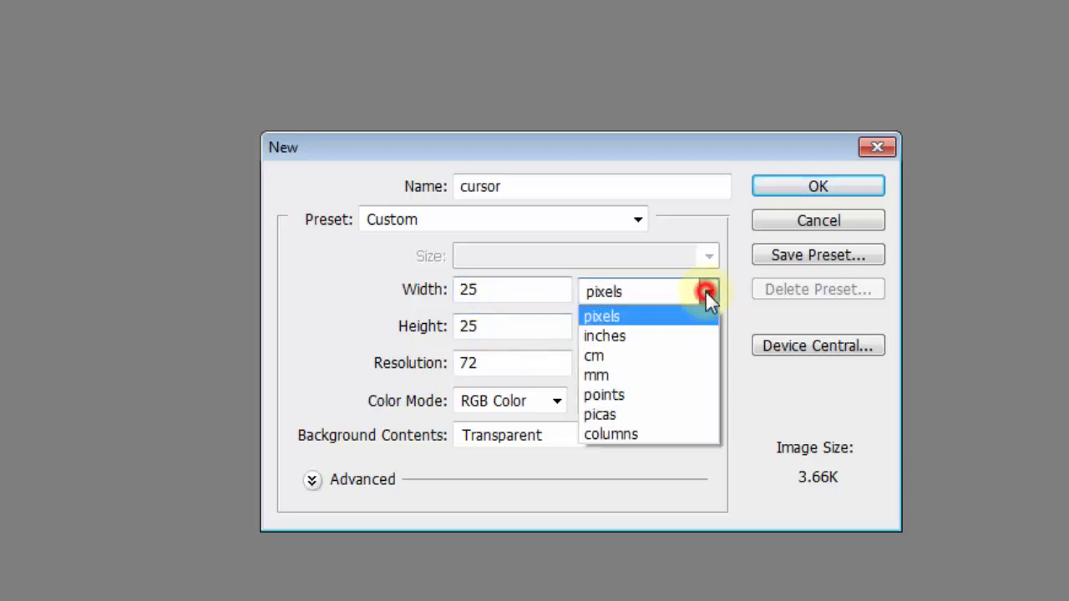
click(661, 316)
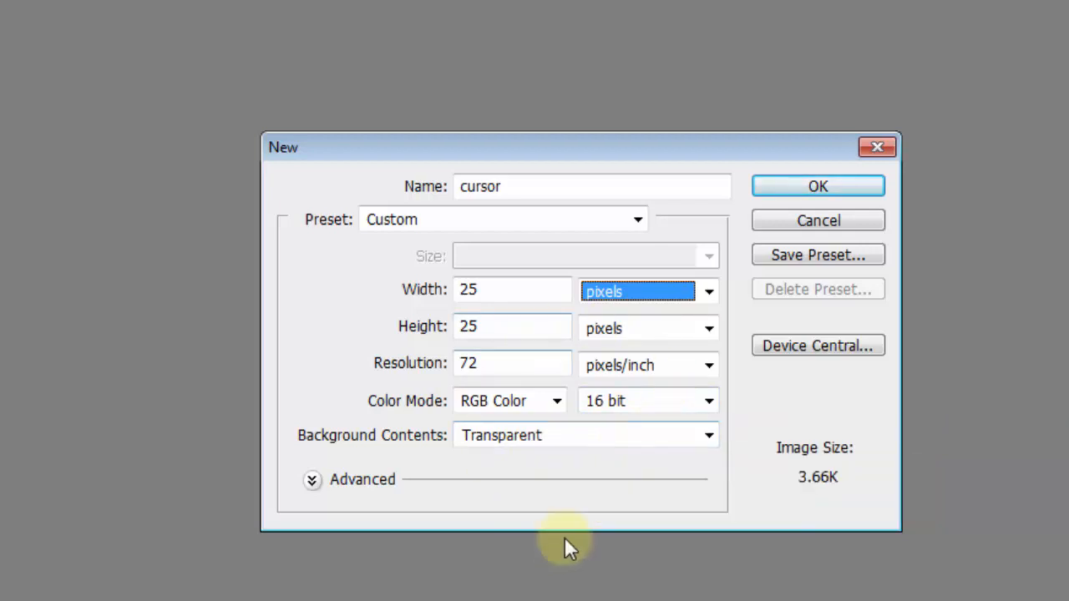
click(818, 186)
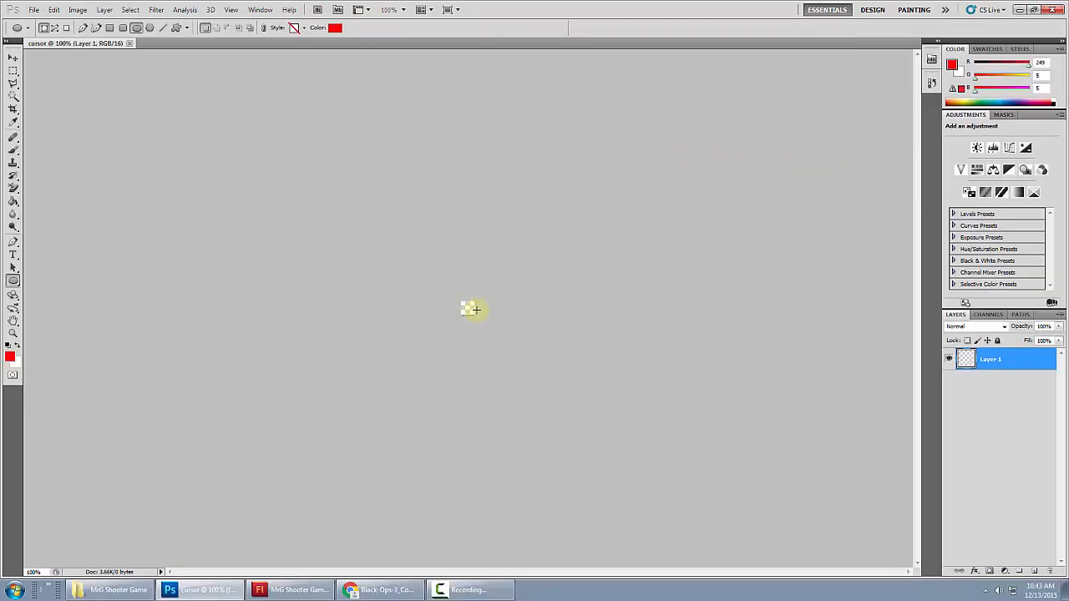
Add a vertical guide at 12.5 px through the middle of the canvas.
key(ctrl+plus)
key(ctrl+plus)
key(ctrl+plus)
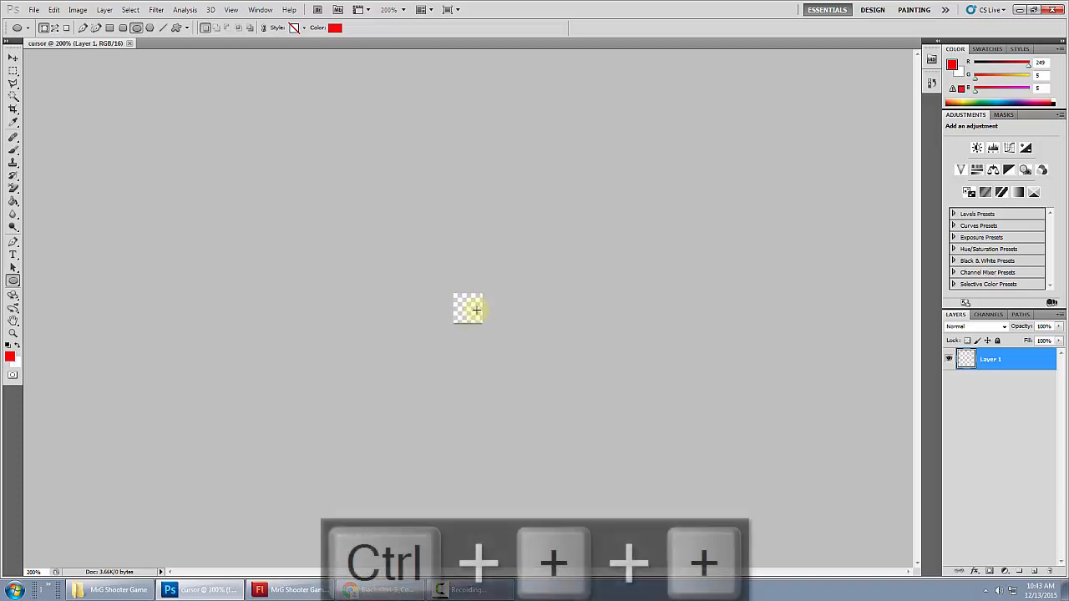
key(ctrl+plus)
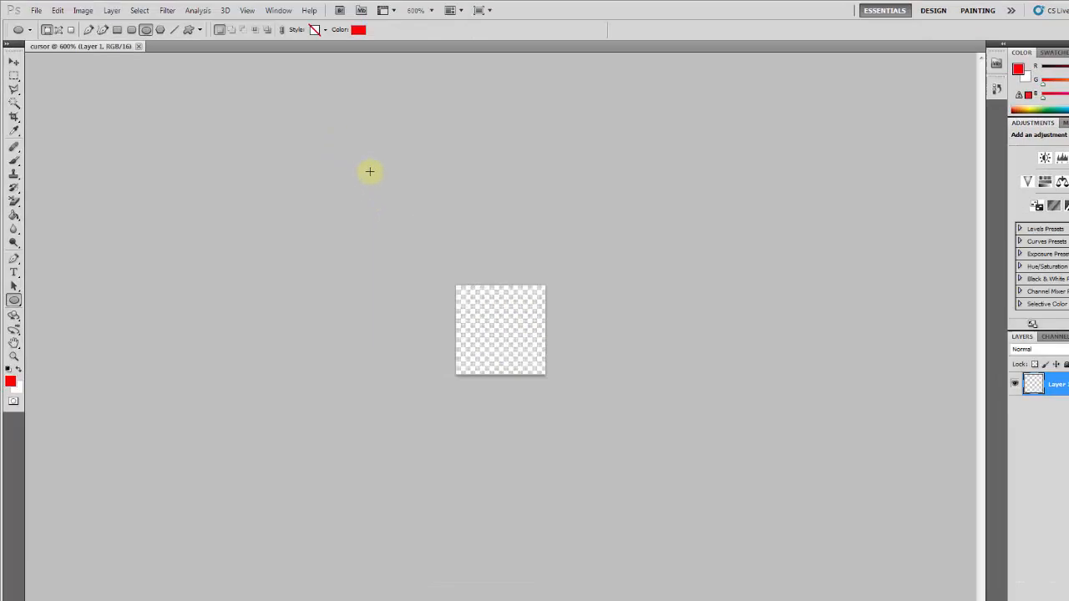
click(327, 14)
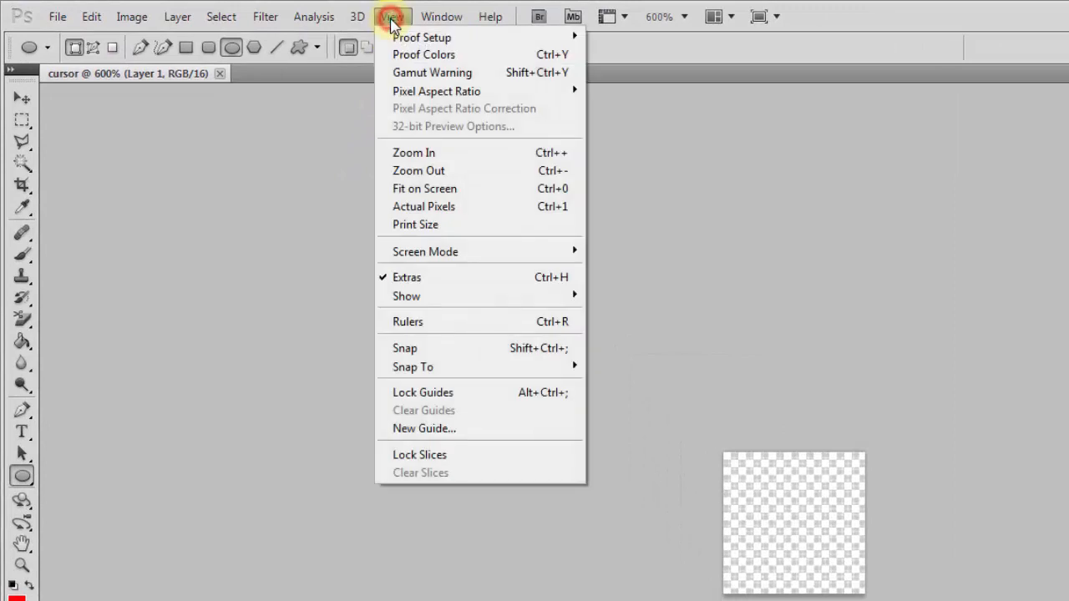
click(444, 429)
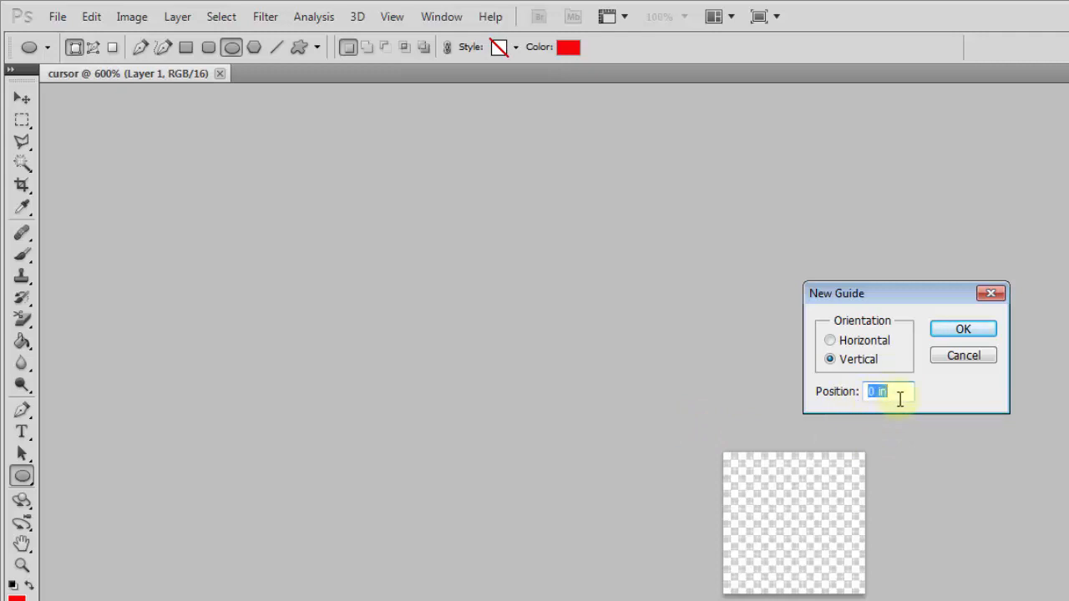
text(12.5 px)
click(961, 330)
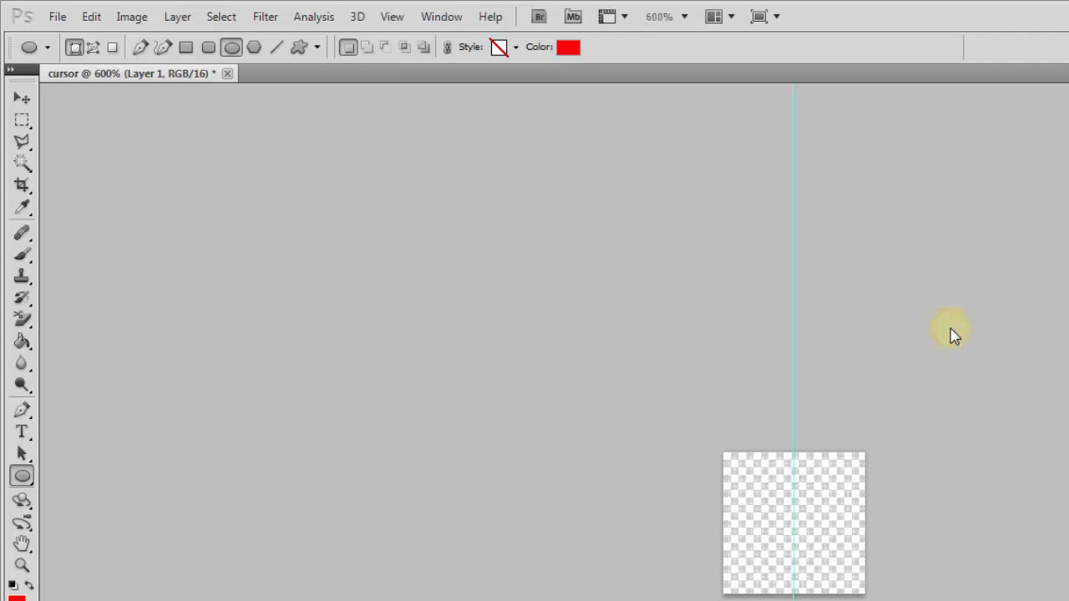
Add a horizontal guide at 12.5 px across the middle of the canvas.
click(390, 19)
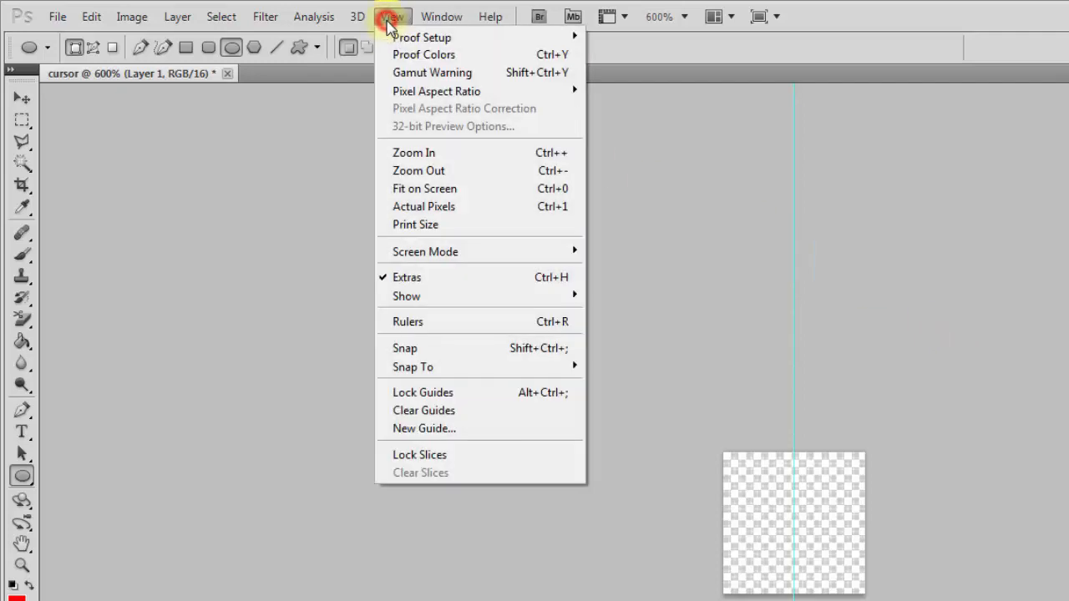
click(434, 431)
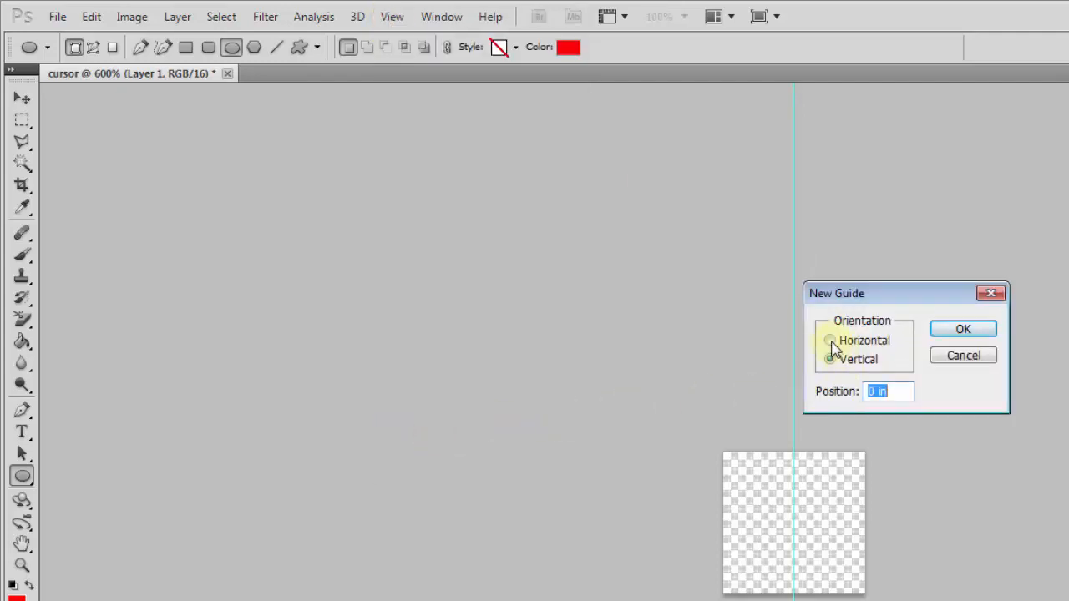
click(831, 340)
click(885, 391)
drag(884, 392, 871, 389)
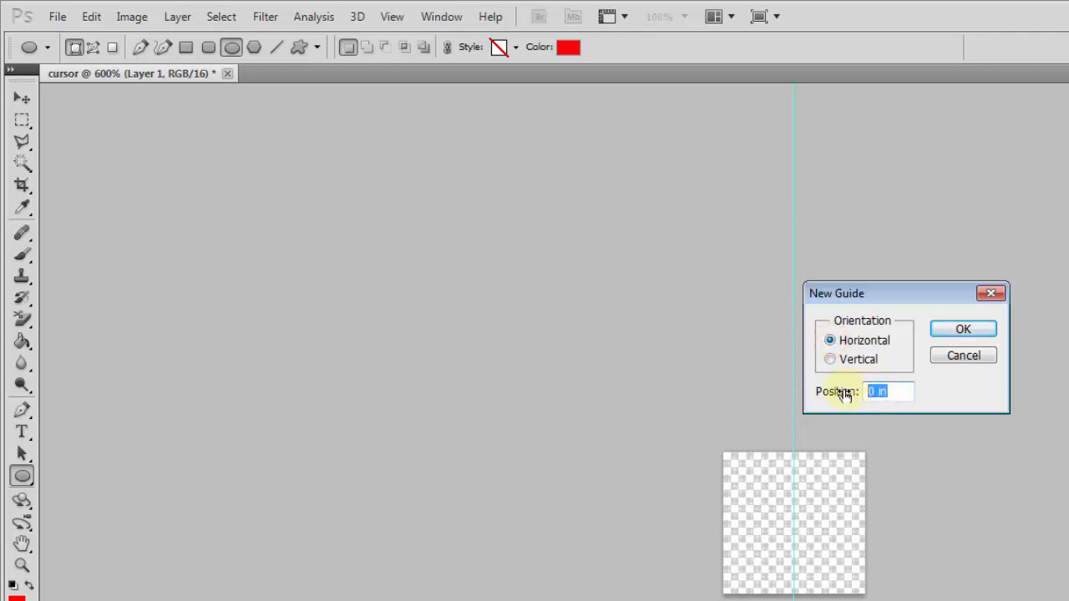
text(12.5 px)
click(960, 331)
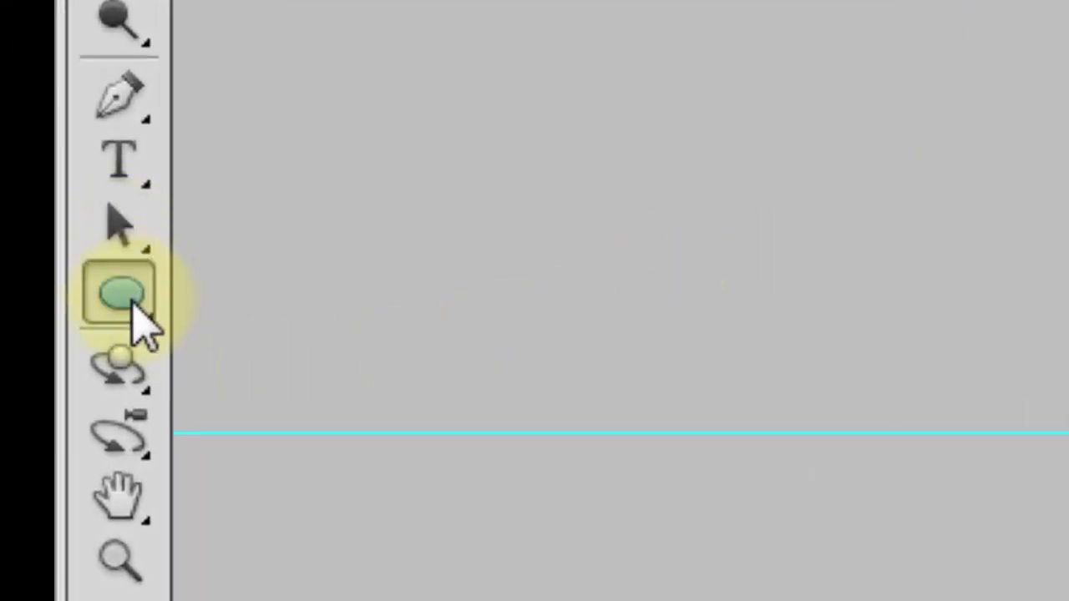
Draw a red circle with the Ellipse Tool, centred on the guide intersection and leaving a small margin inside the canvas edges.
click(134, 316)
click(254, 293)
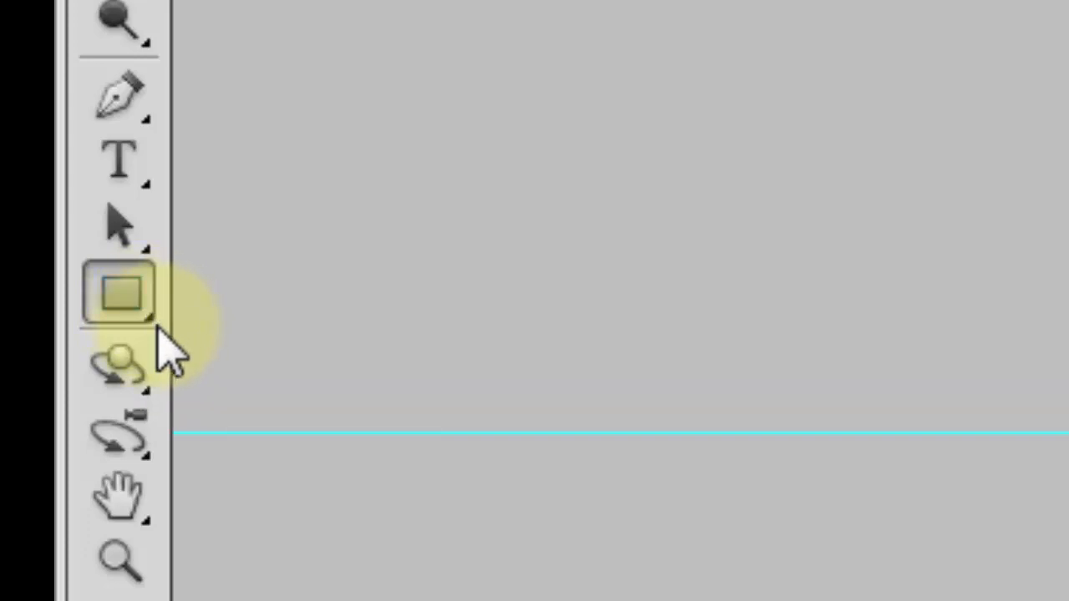
click(139, 309)
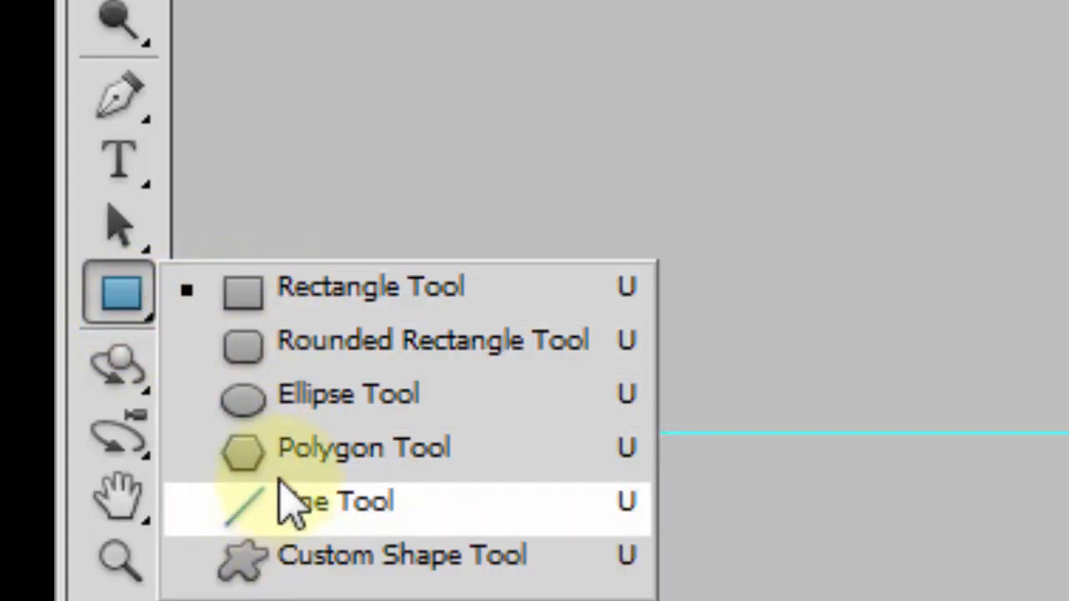
click(306, 409)
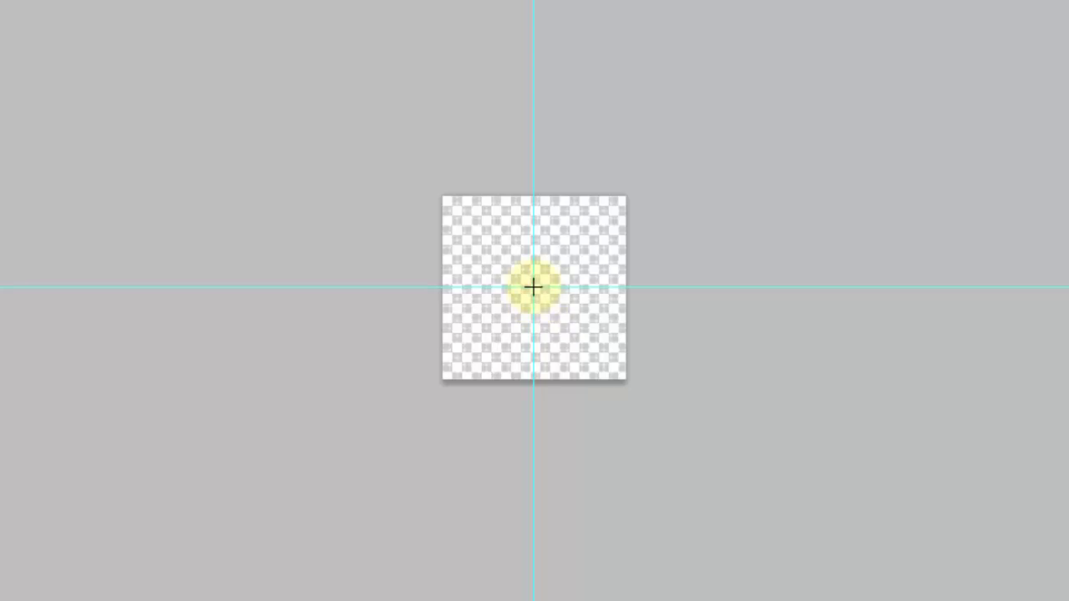
drag(534, 287, 616, 318)
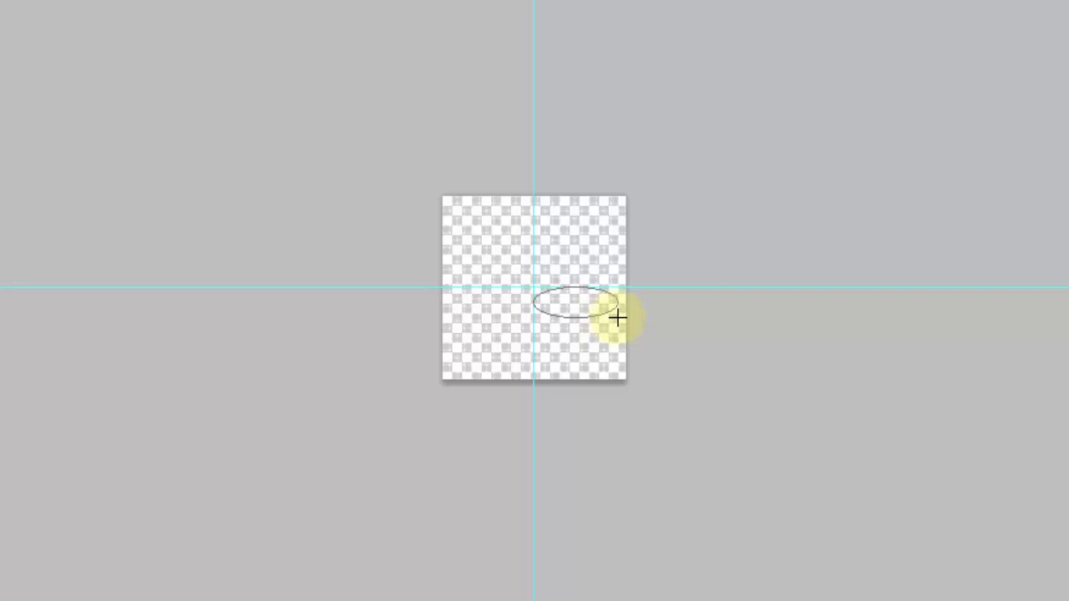
key(shift)
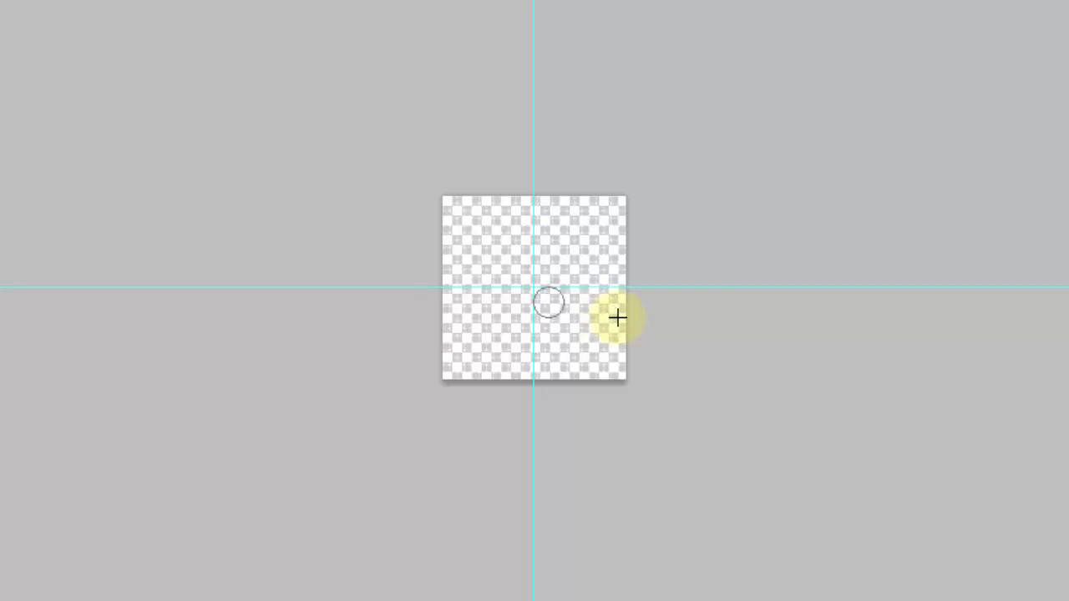
drag(616, 318, 878, 172)
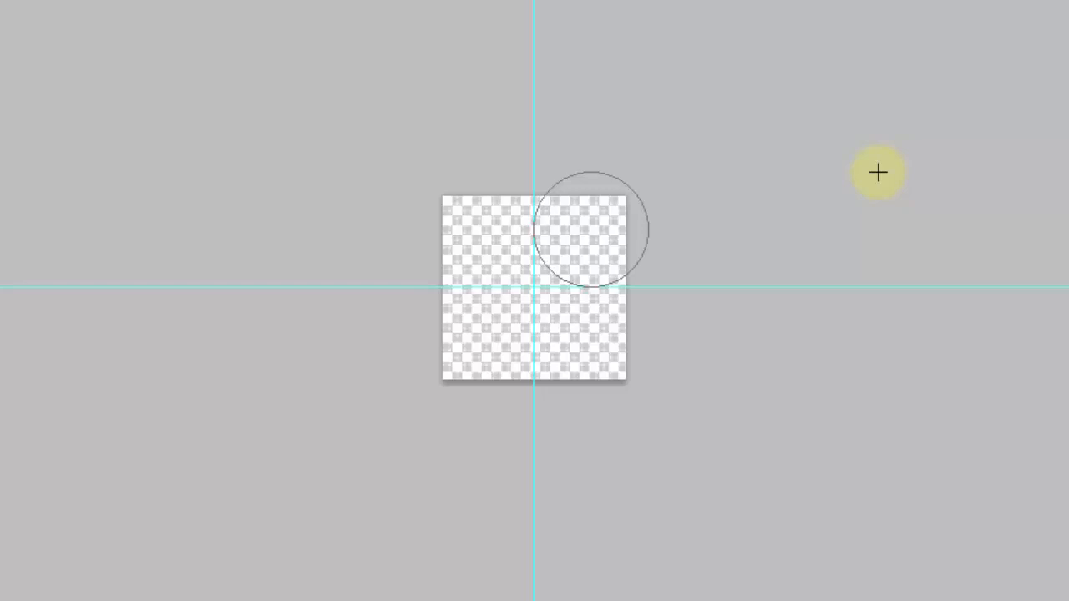
key(alt)
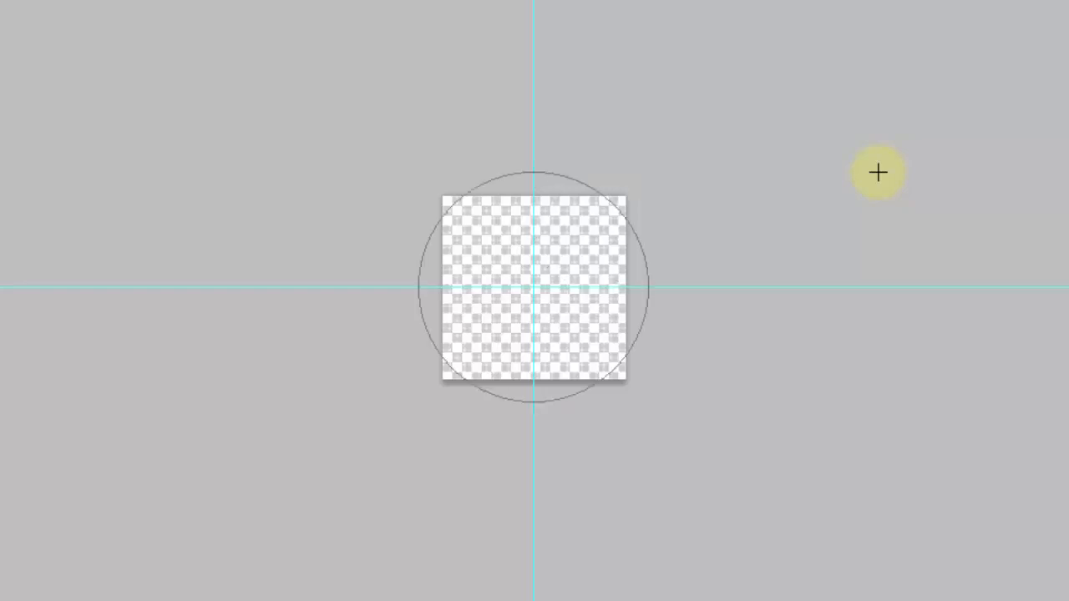
drag(878, 173, 732, 225)
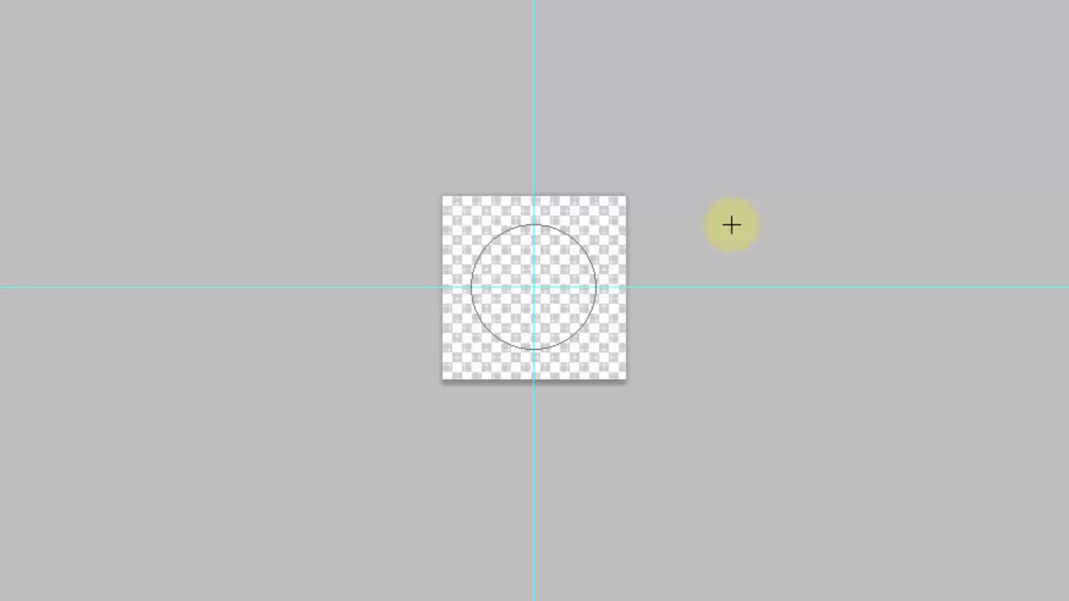
drag(732, 225, 677, 206)
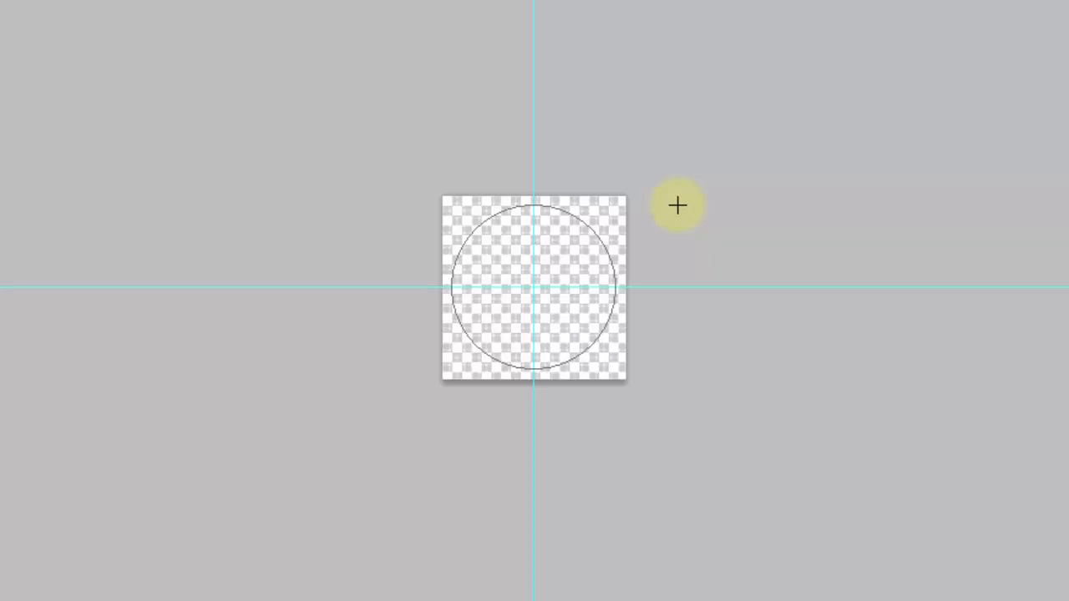
drag(678, 205, 659, 218)
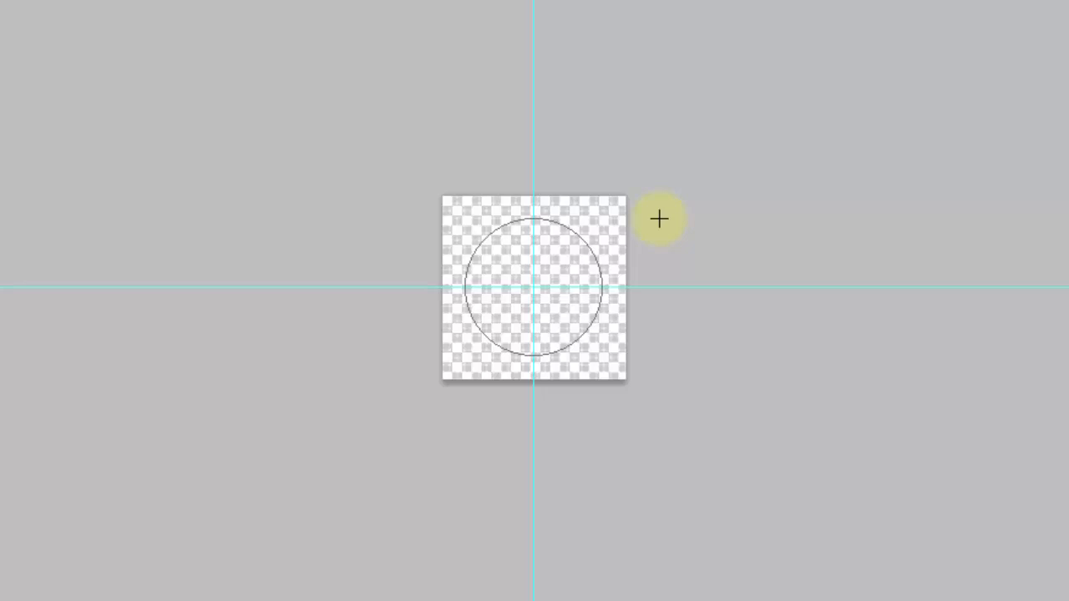
drag(660, 219, 660, 218)
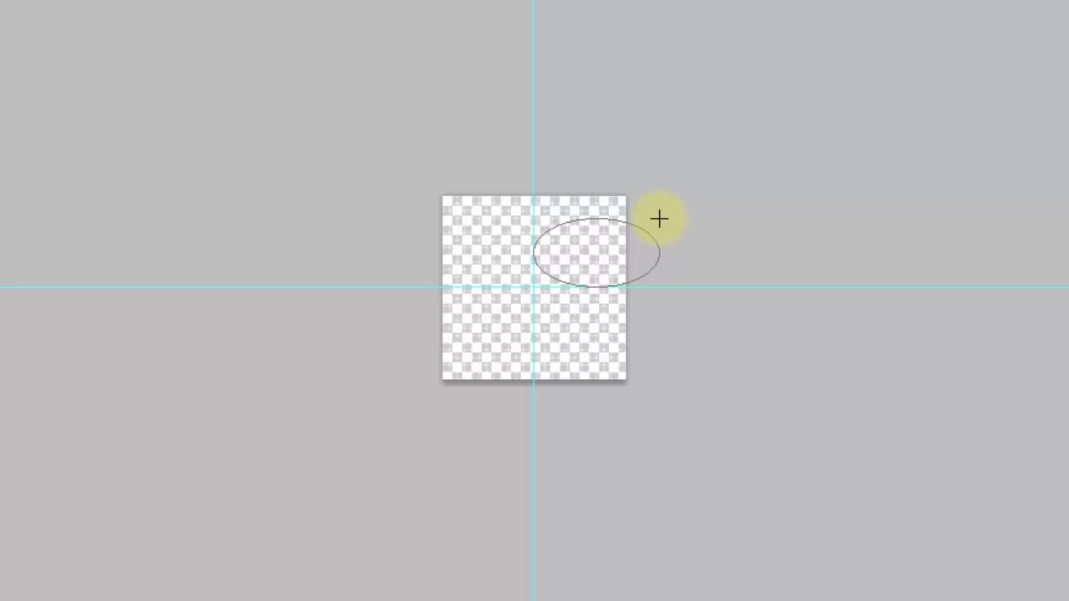
key(shift)
drag(659, 219, 660, 219)
key(alt)
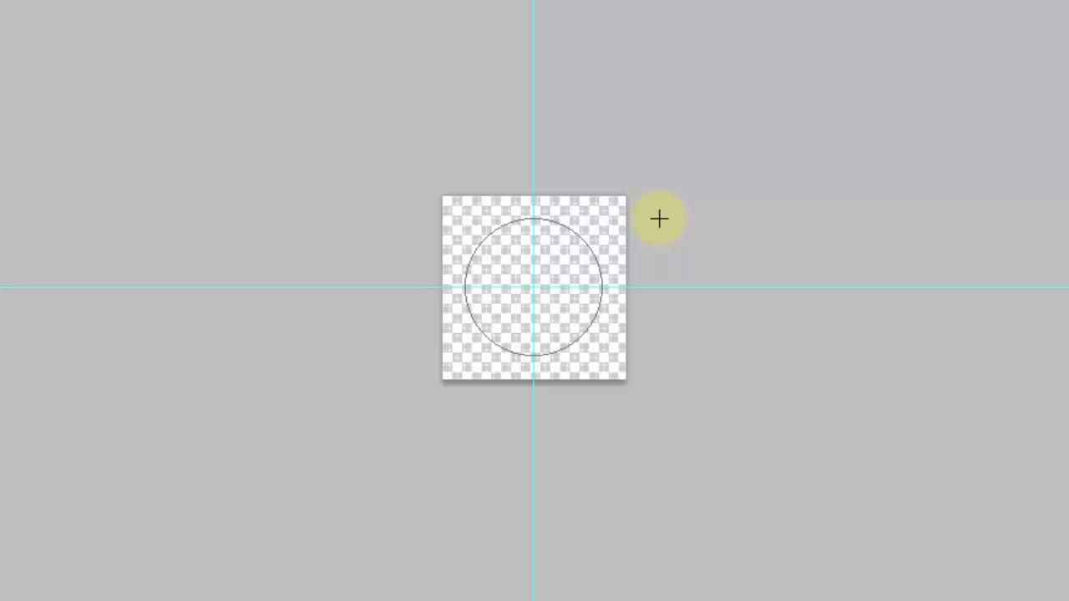
drag(660, 219, 660, 219)
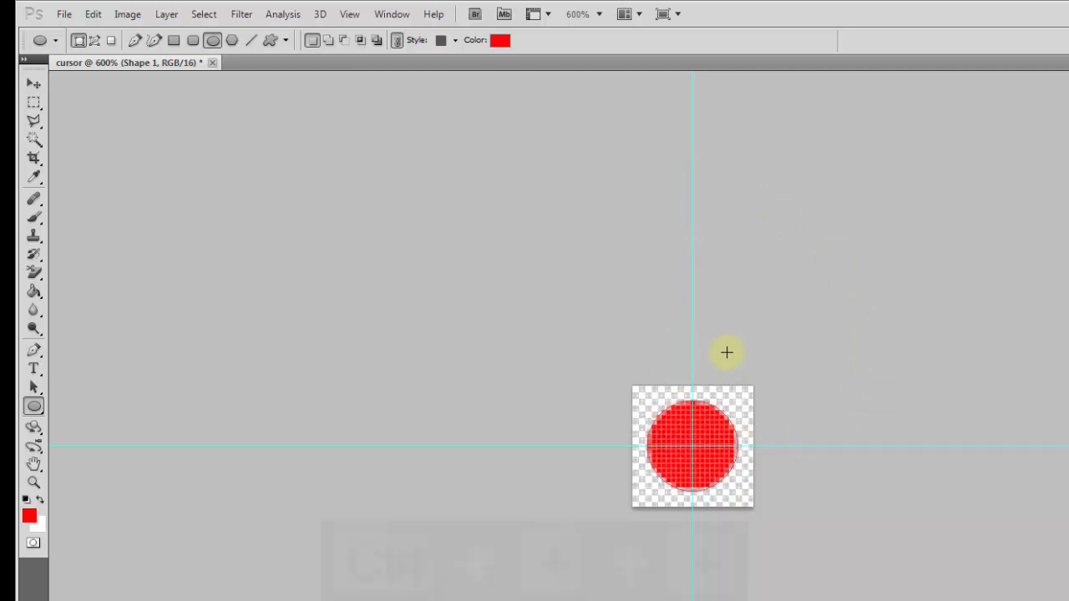
key(ctrl+plus)
key(ctrl+plus)
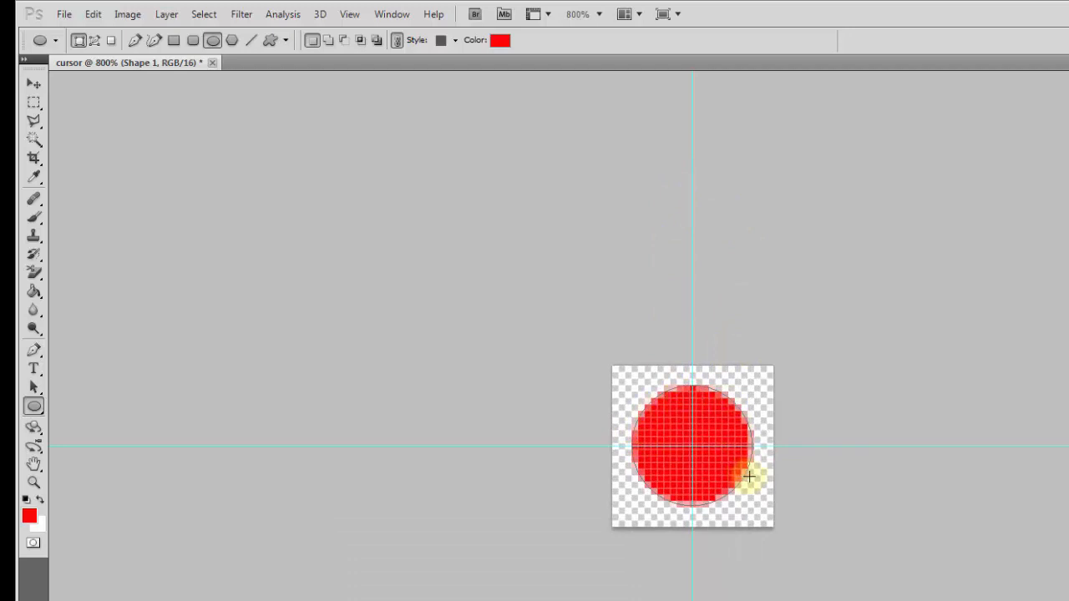
Hide the guides on the canvas.
click(346, 16)
mouse_move(398, 252)
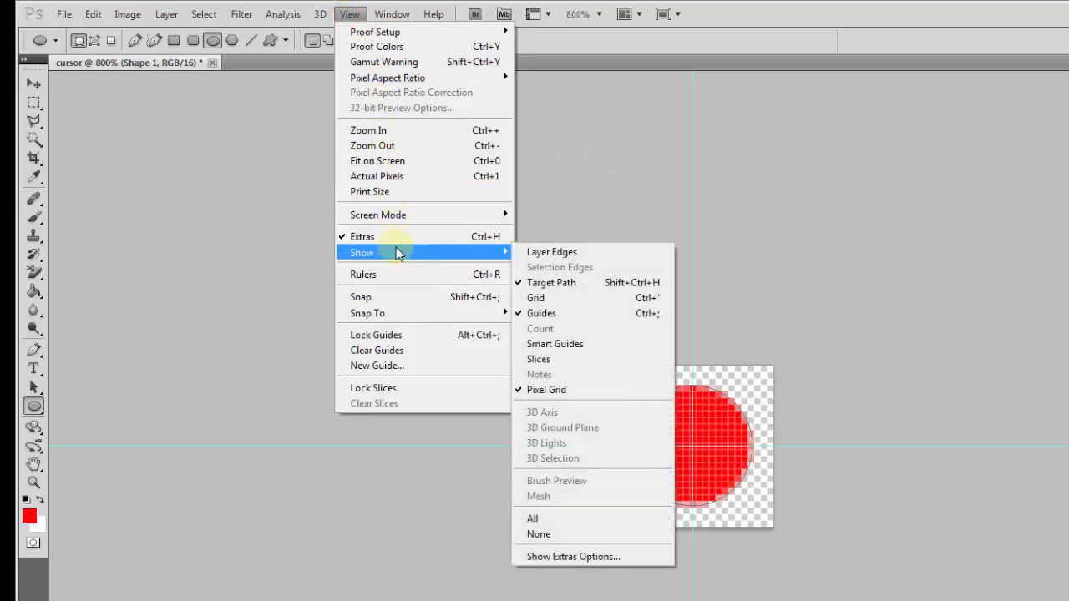
click(577, 315)
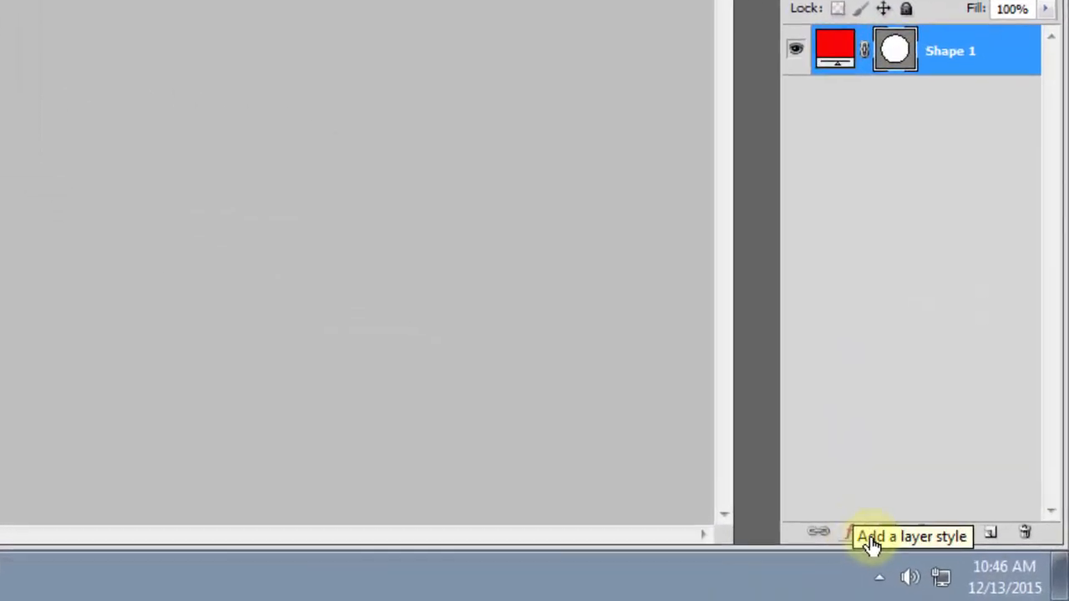
Open the circle layer's blending options and set its fill opacity to 0%.
click(865, 543)
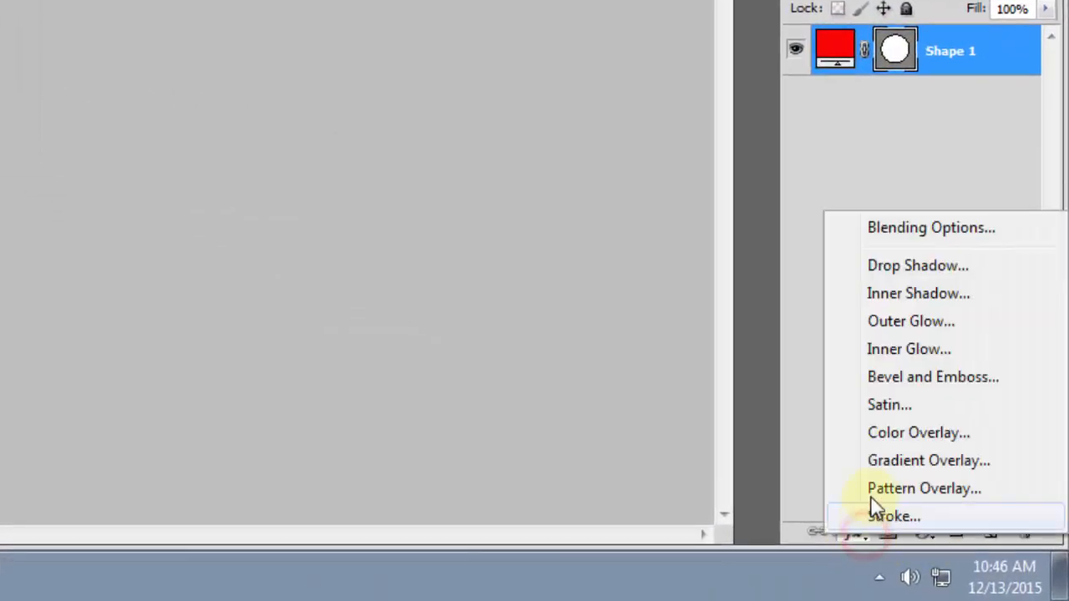
click(908, 231)
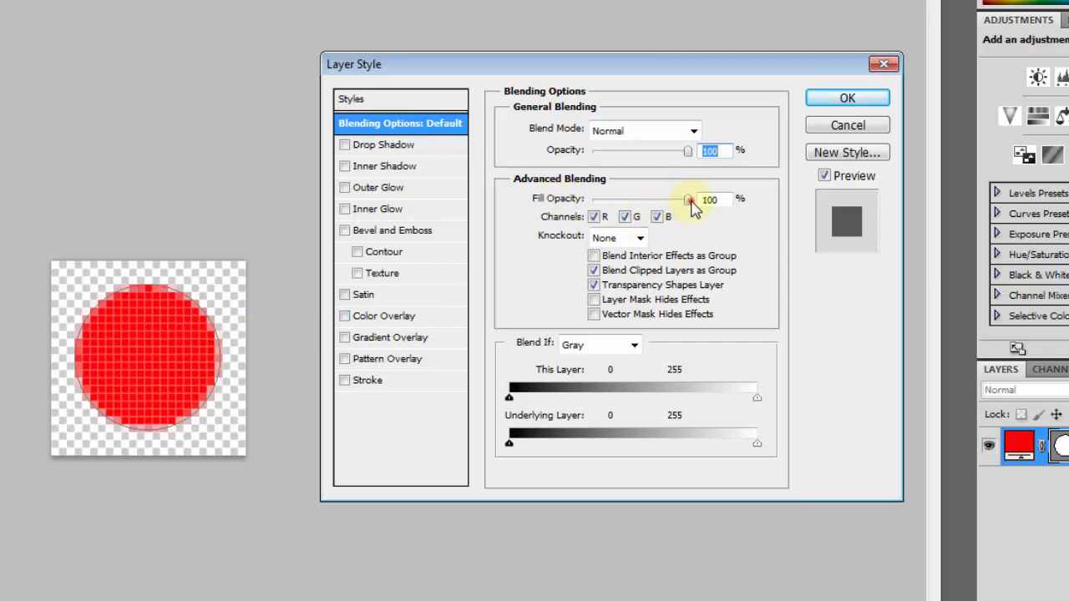
drag(687, 200, 585, 209)
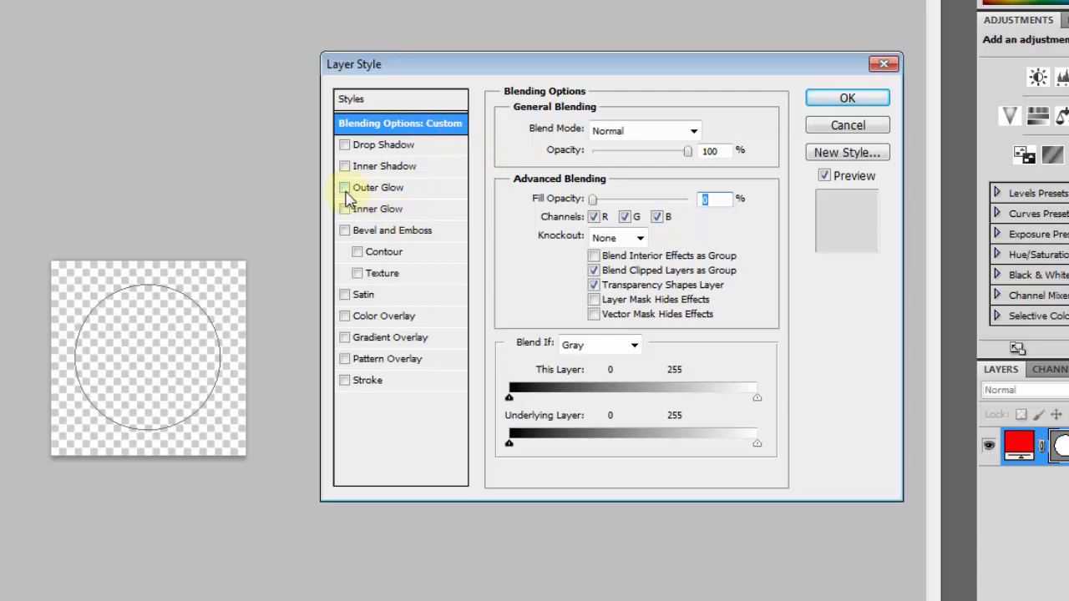
Add a Stroke effect to the circle and set its colour to red f90606.
click(346, 382)
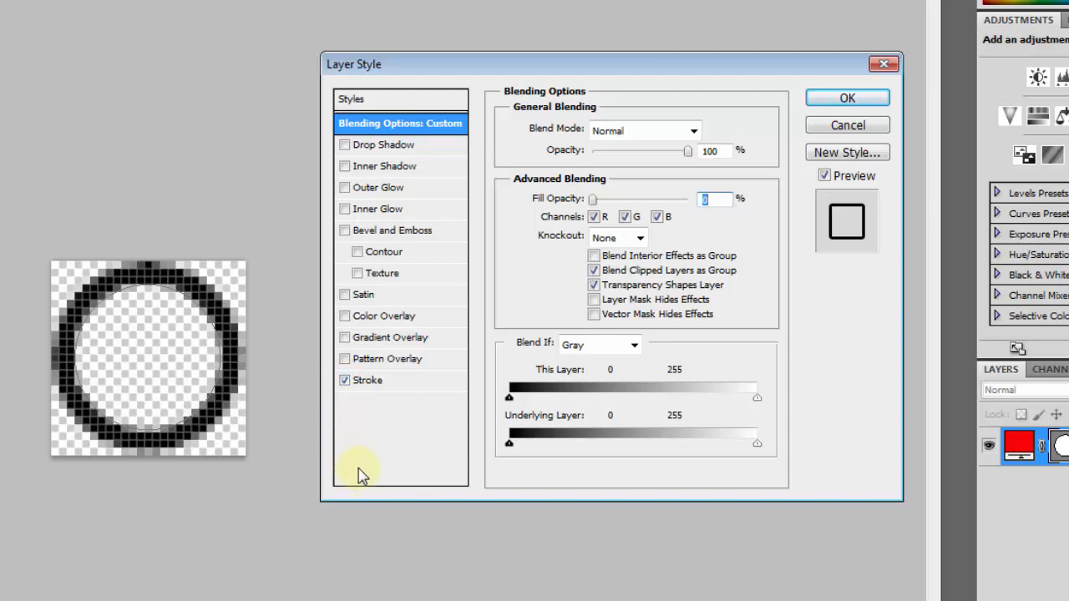
click(375, 387)
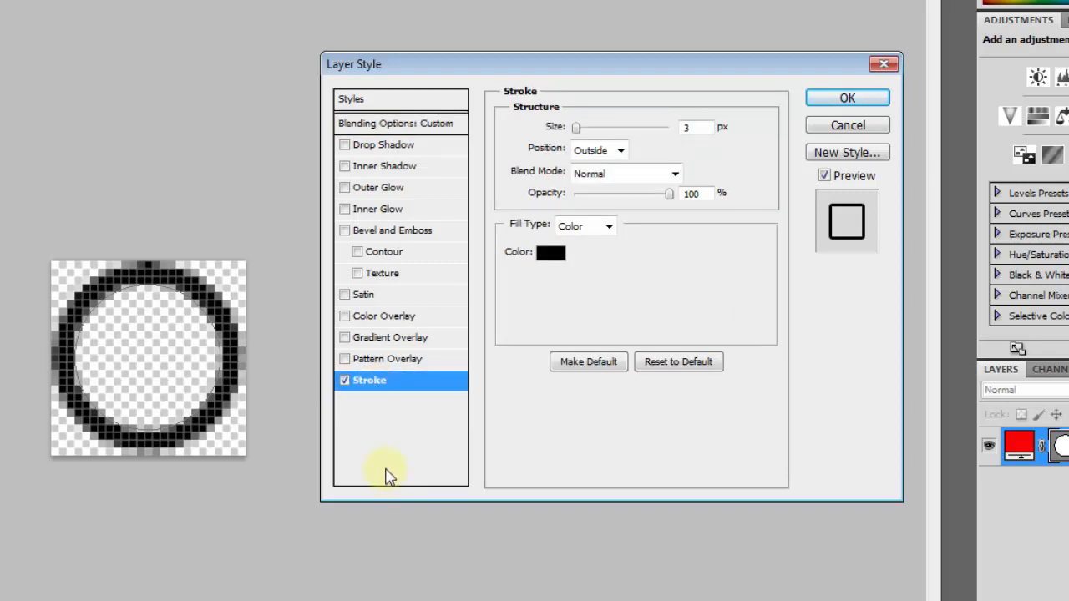
click(551, 256)
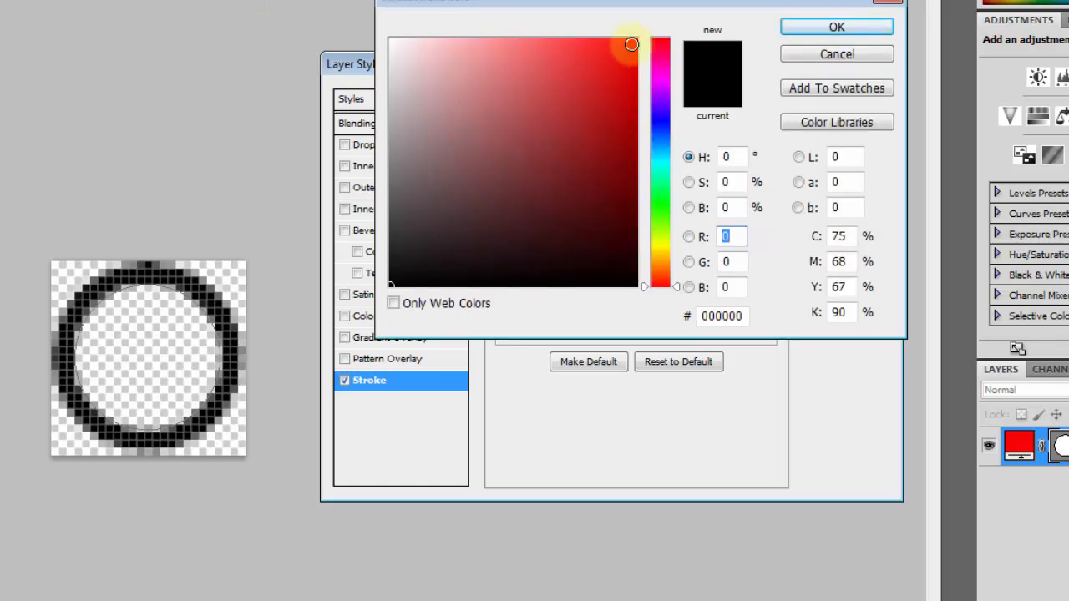
click(632, 45)
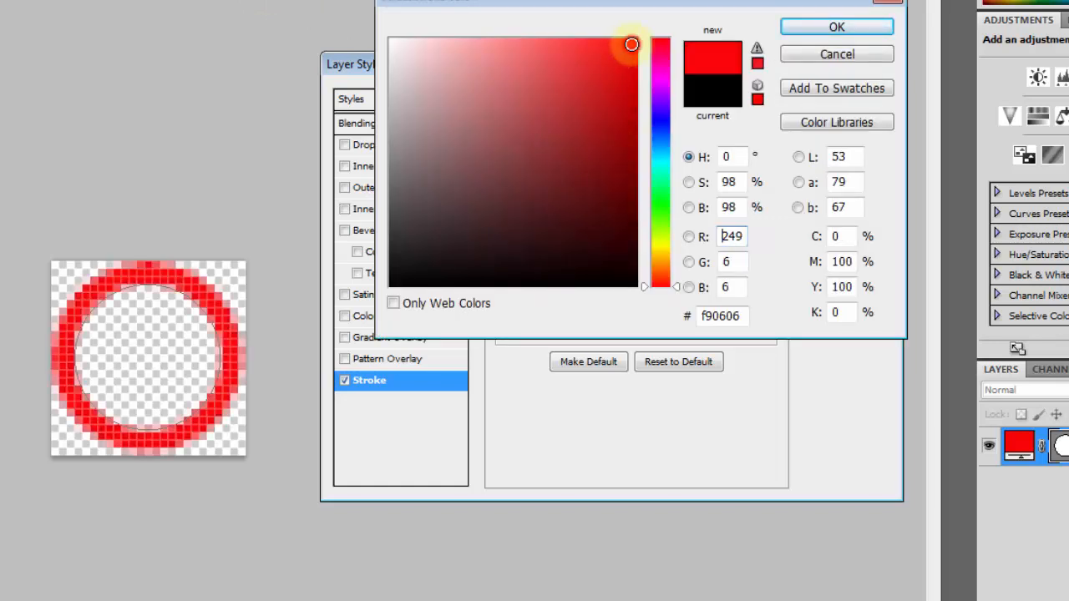
click(836, 28)
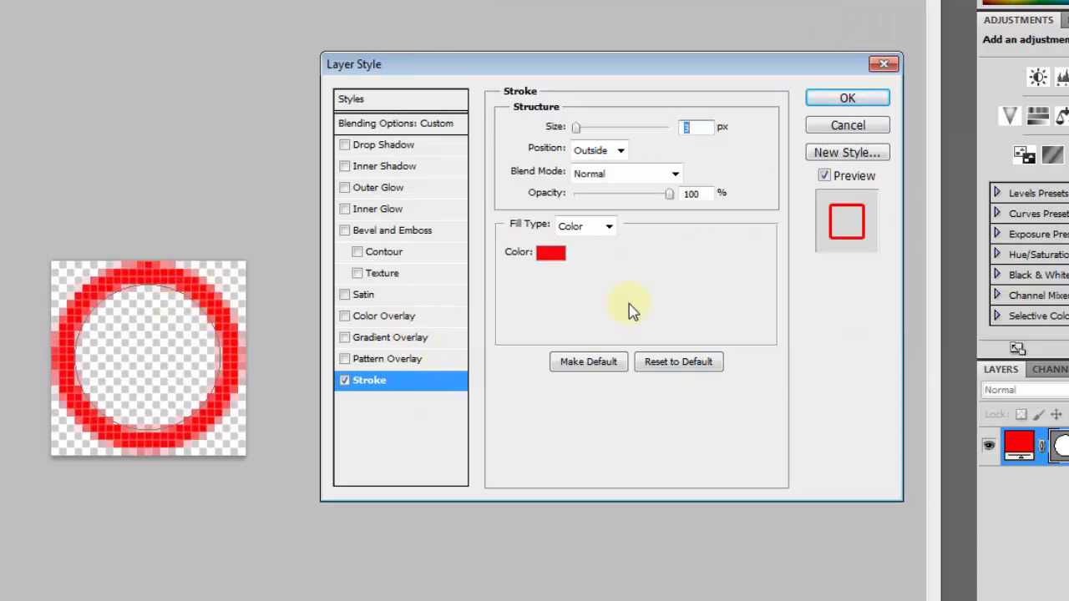
Set the circle's stroke position to Center and its size to 2 px.
click(622, 151)
click(607, 189)
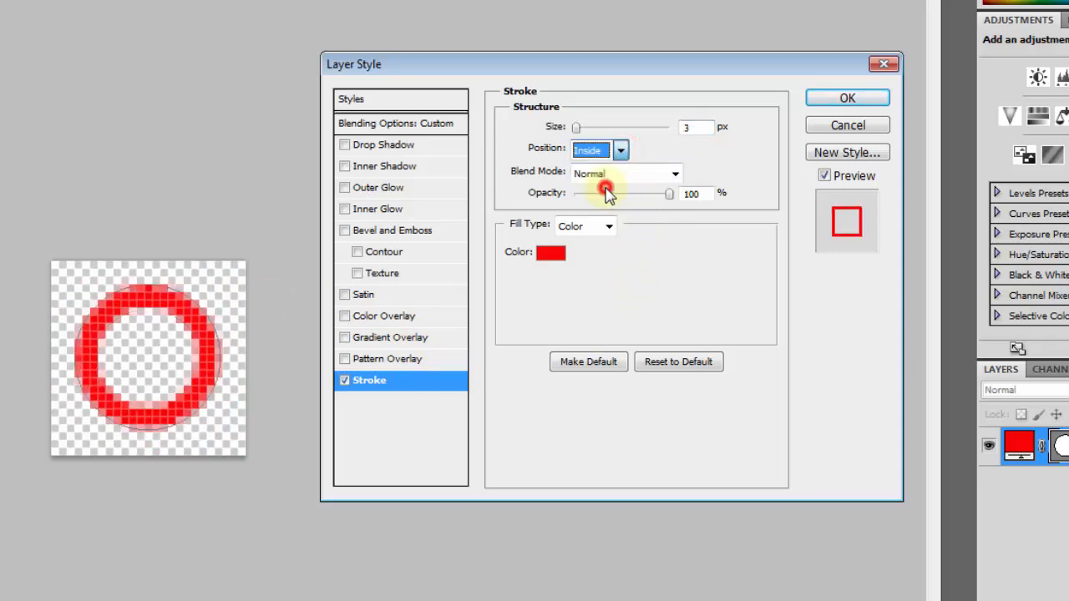
click(621, 151)
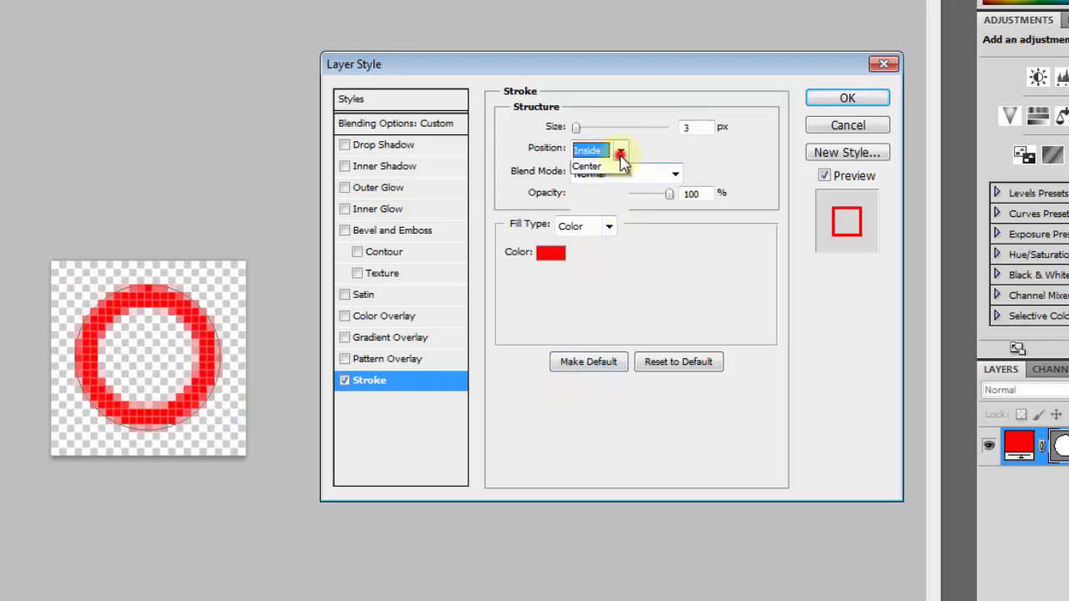
click(609, 200)
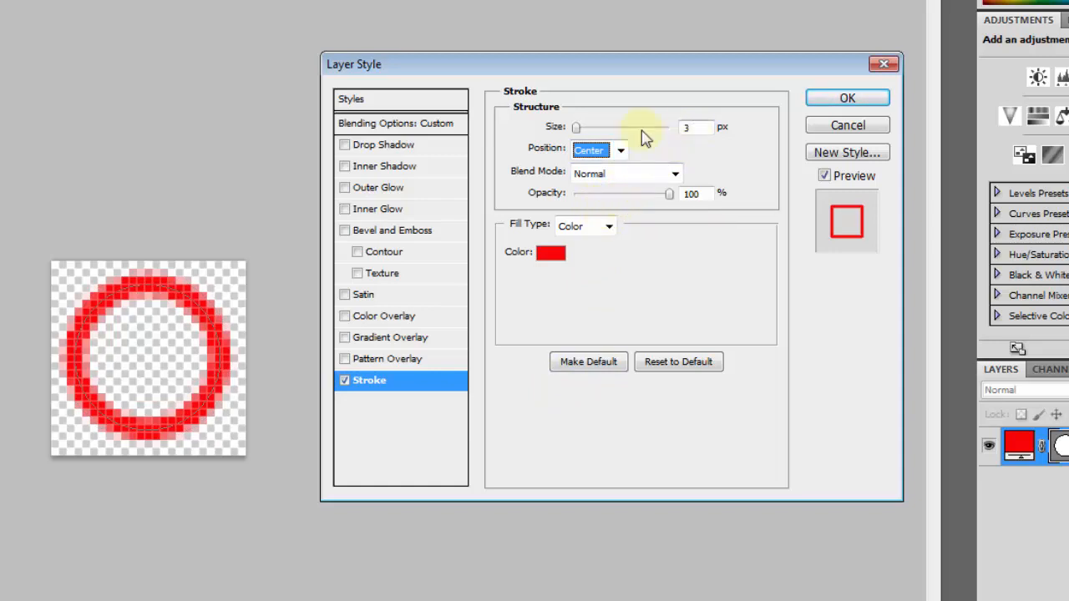
mouse_move(578, 127)
mouse_down()
mouse_move(594, 127)
mouse_move(576, 132)
mouse_up()
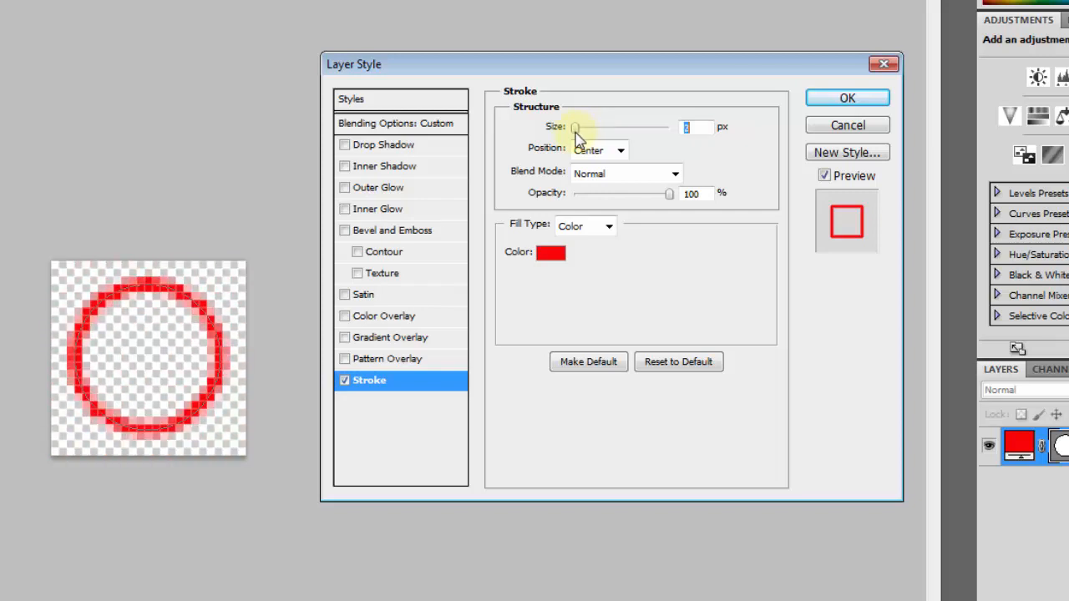
drag(575, 132, 576, 132)
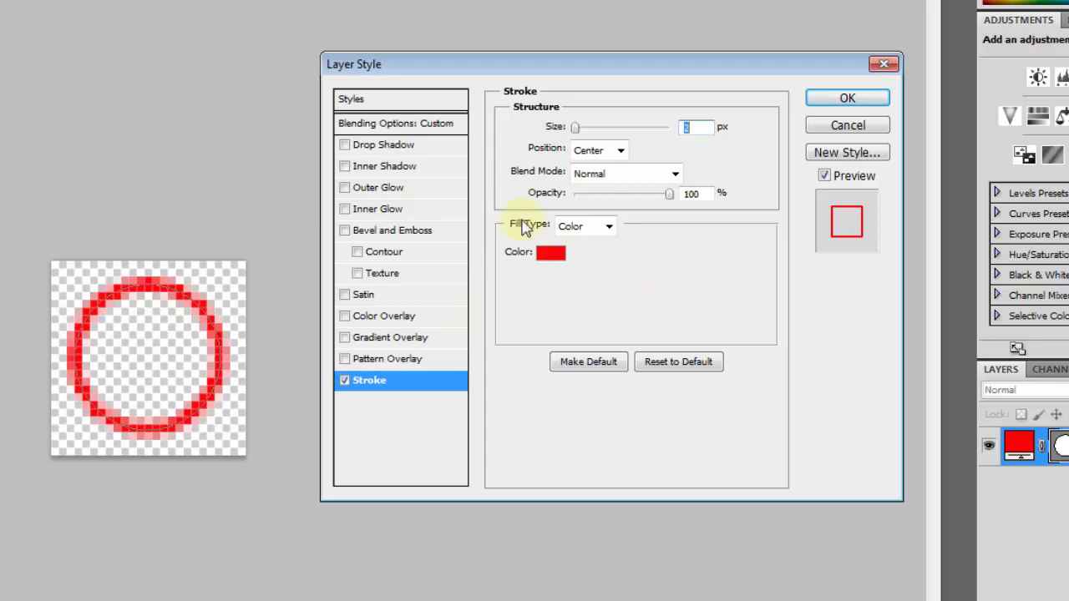
Add an Inner Glow to the circle in light red f36e5c and copy that colour's hex code.
click(346, 210)
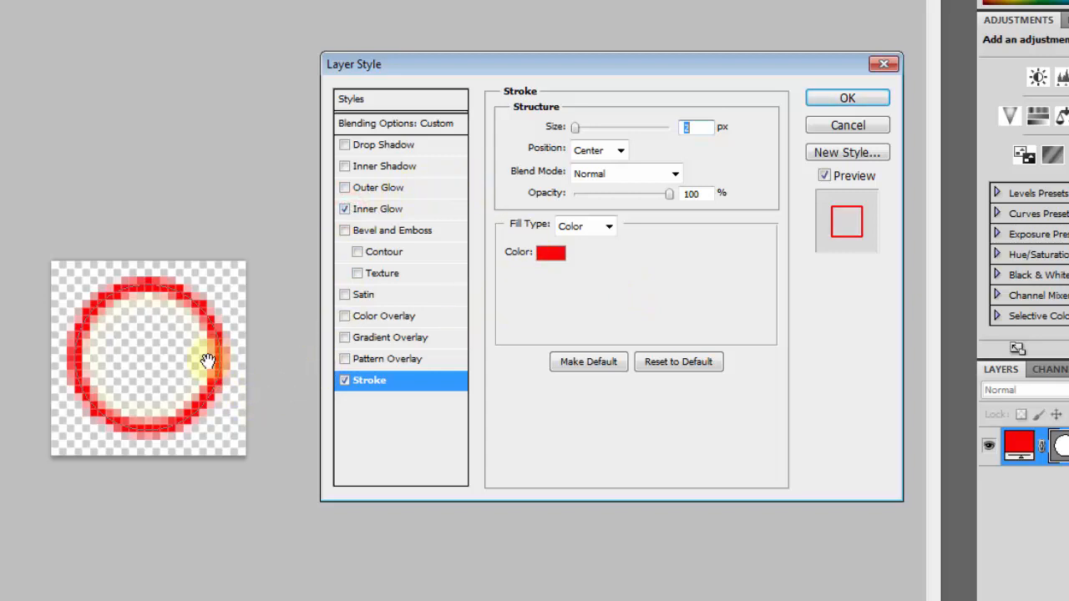
click(368, 209)
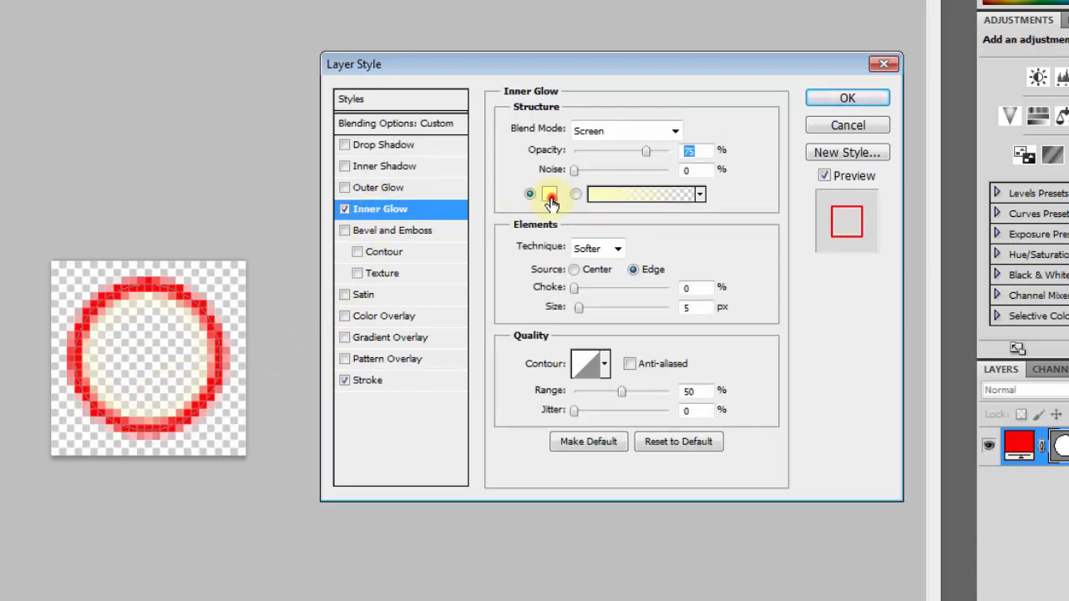
click(549, 198)
mouse_move(660, 71)
mouse_down()
mouse_move(661, 39)
mouse_move(661, 51)
mouse_up()
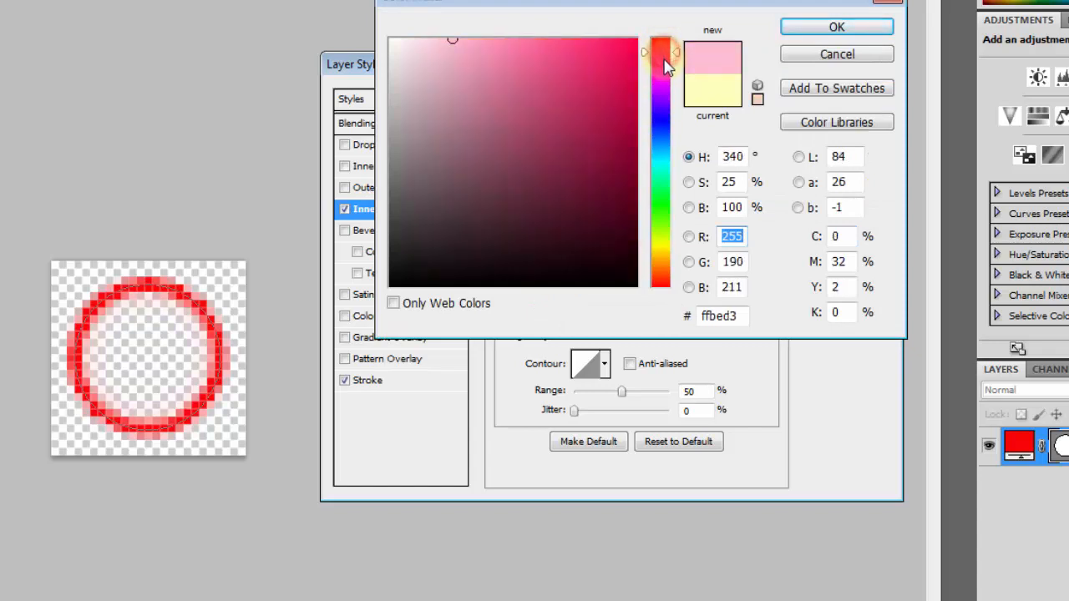
click(664, 282)
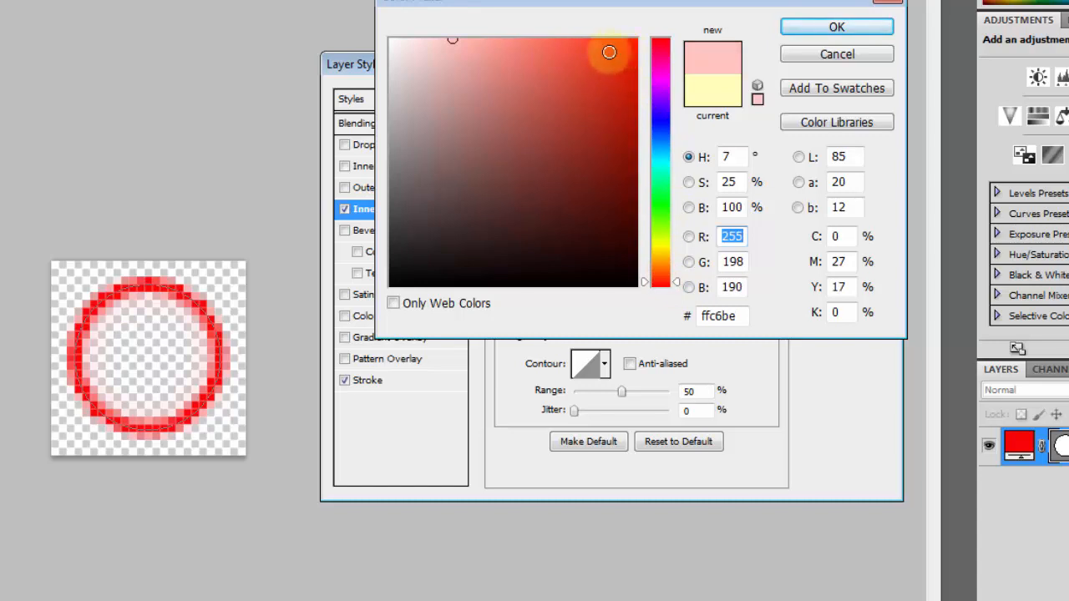
click(543, 51)
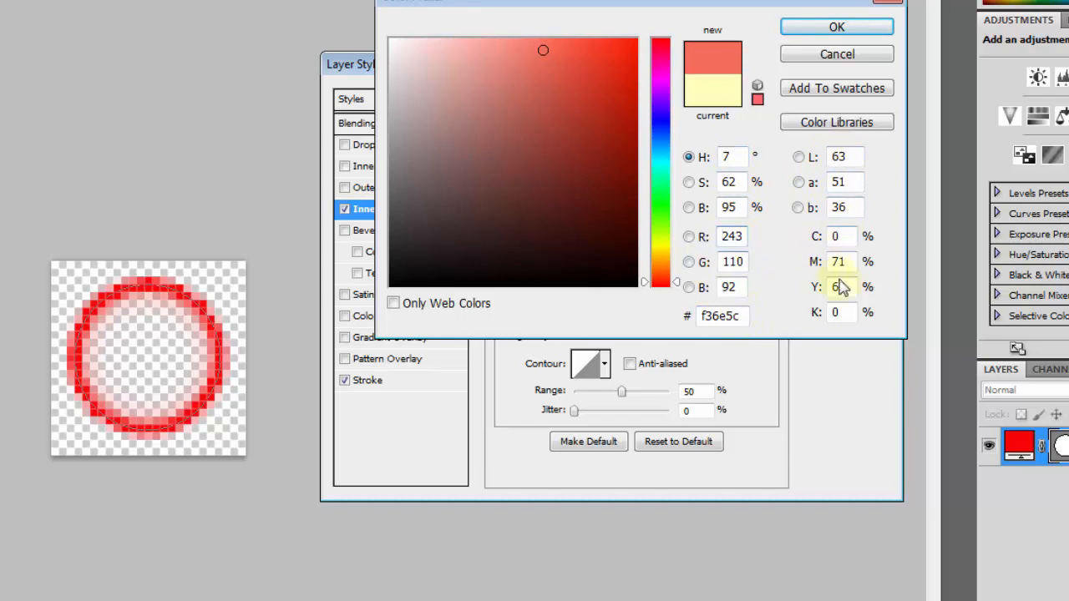
double_click(743, 315)
key(ctrl+c)
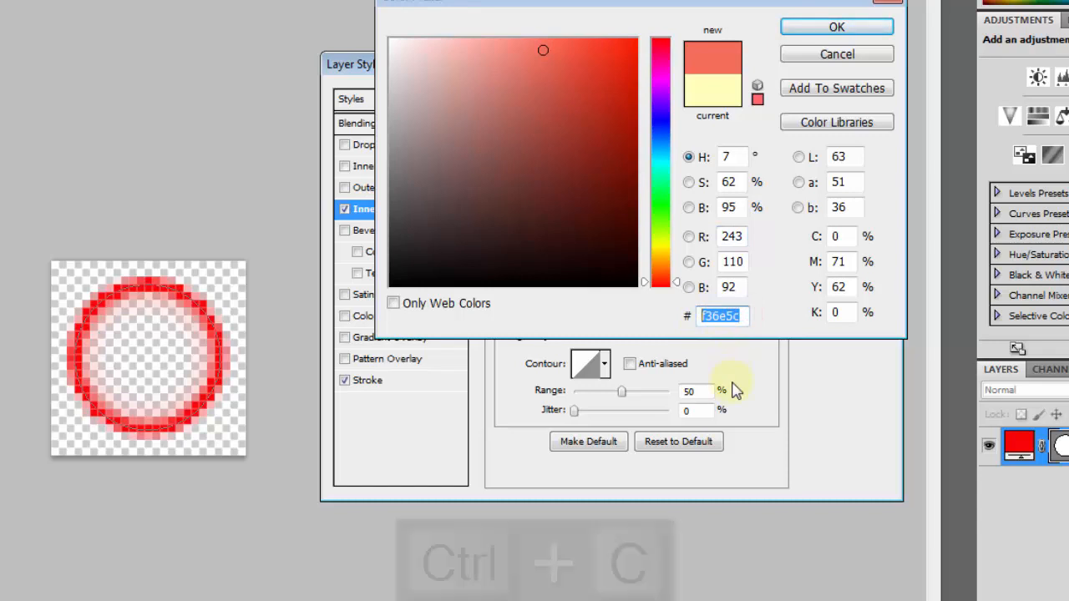
click(824, 26)
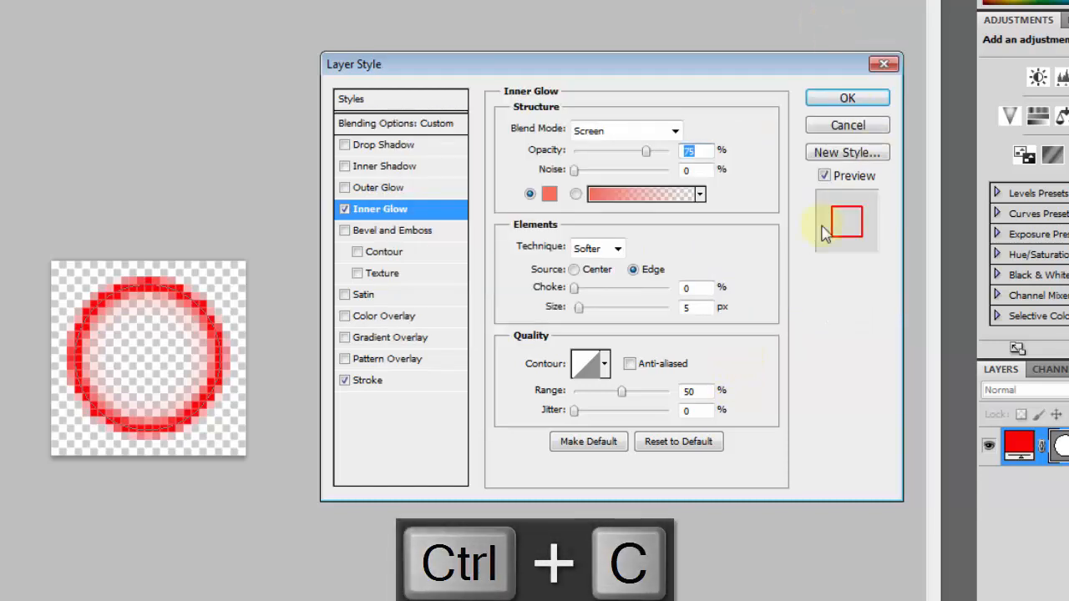
Add an Outer Glow using the copied colour f36e5c and apply the layer style to the circle.
click(348, 188)
click(549, 199)
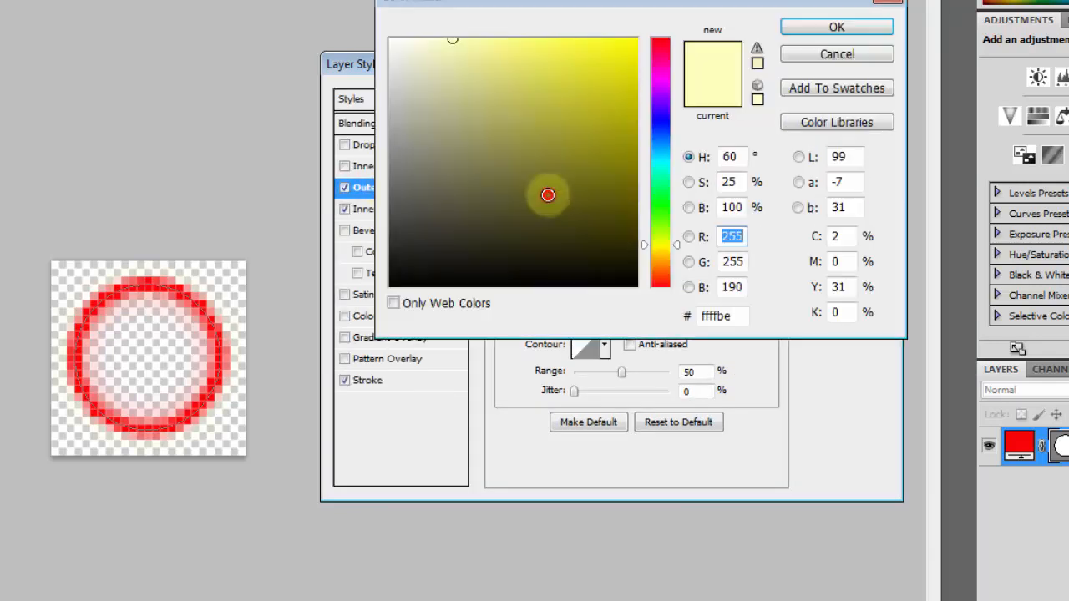
double_click(723, 314)
key(ctrl+v)
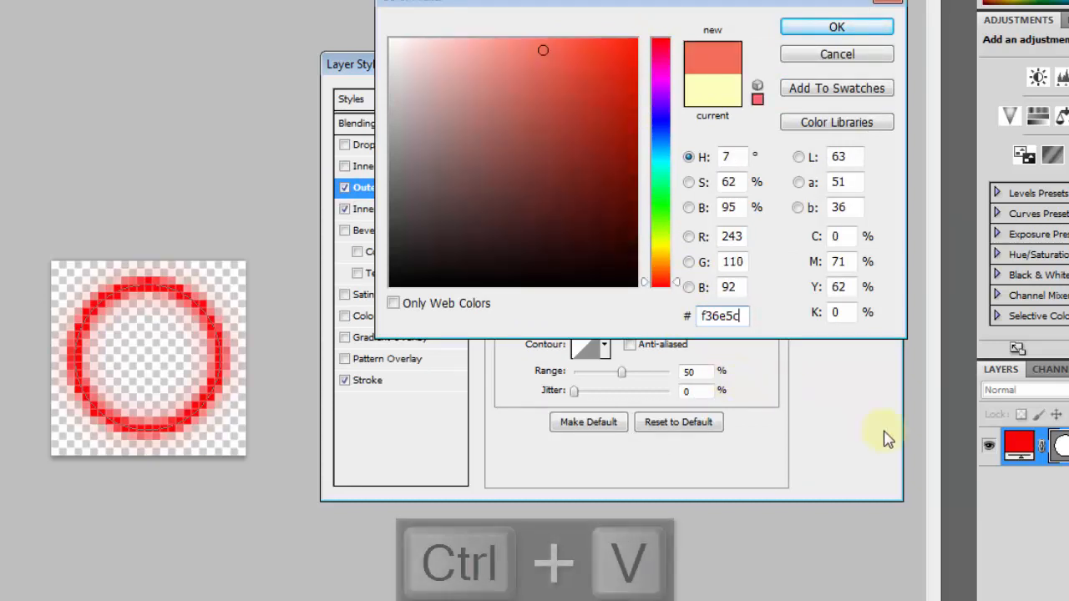
click(837, 30)
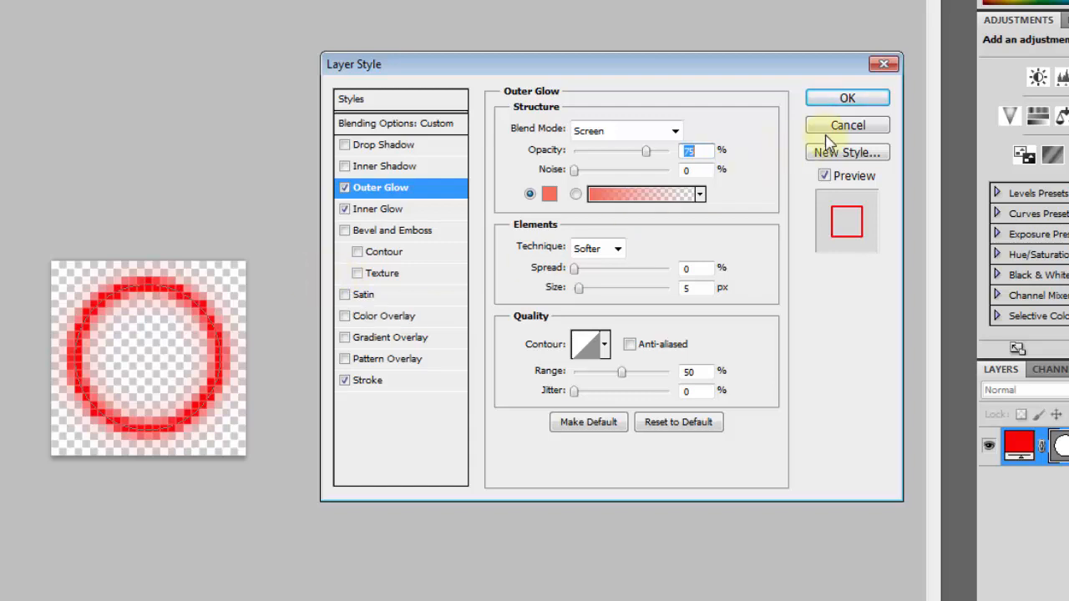
click(848, 100)
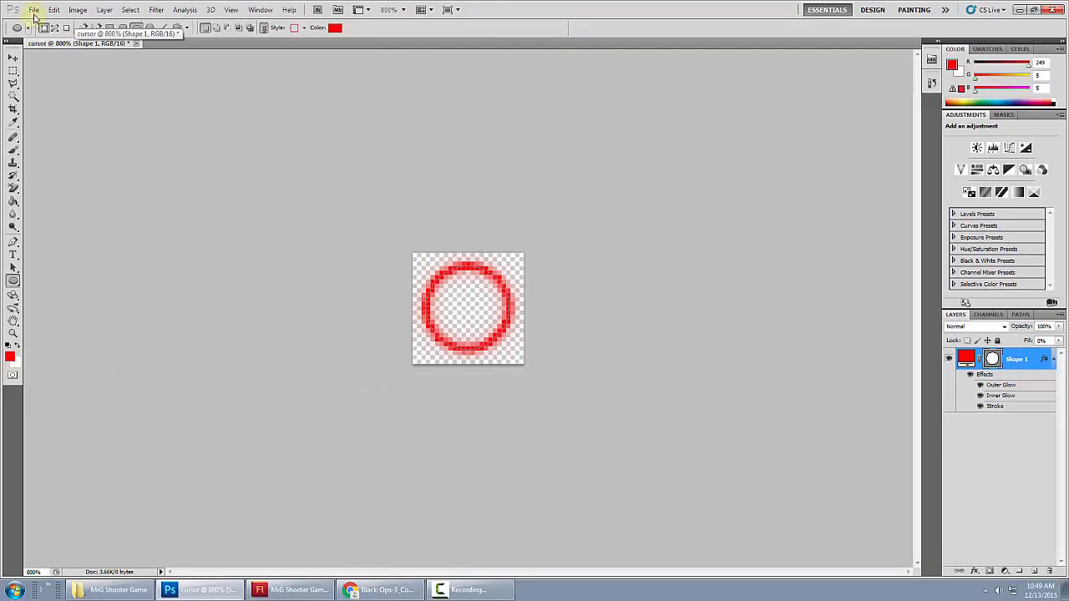
Save the document as cursor.psd in the MrG Shooter Game folder with Maximize Compatibility on, and close it.
click(34, 10)
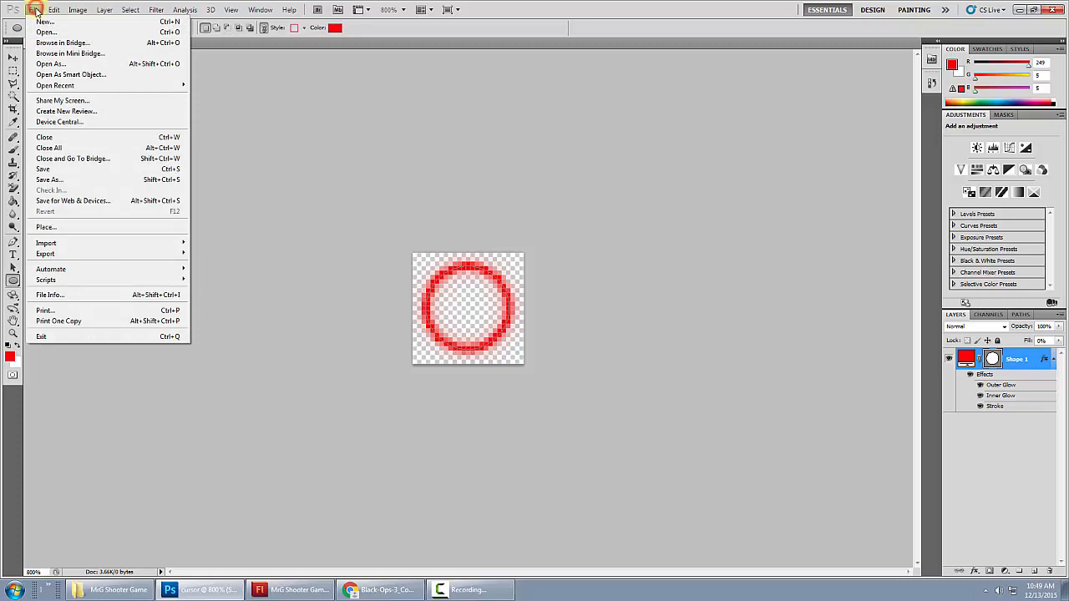
click(61, 180)
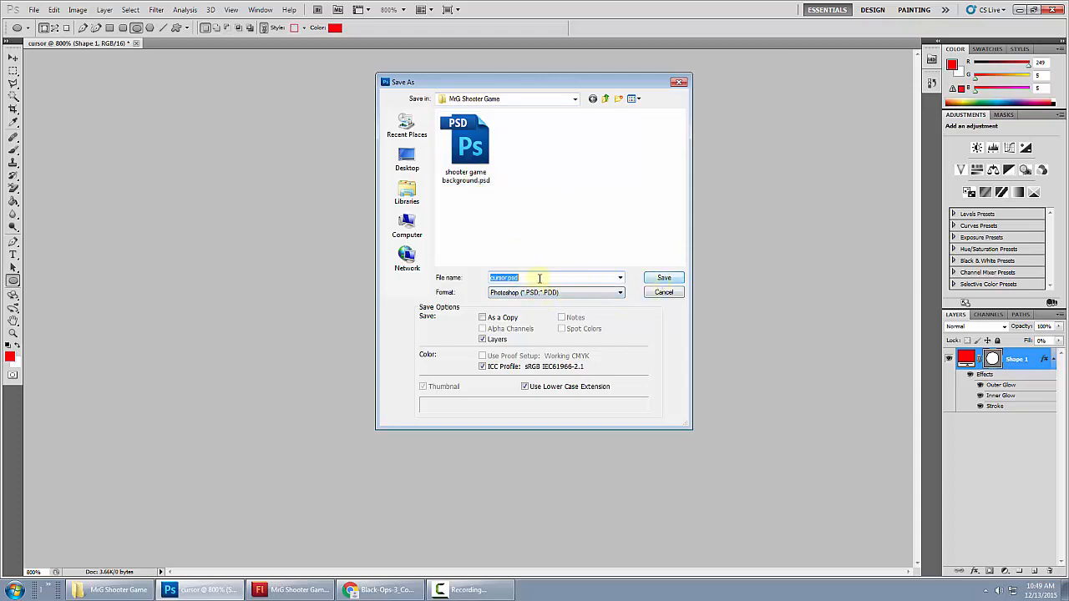
click(663, 278)
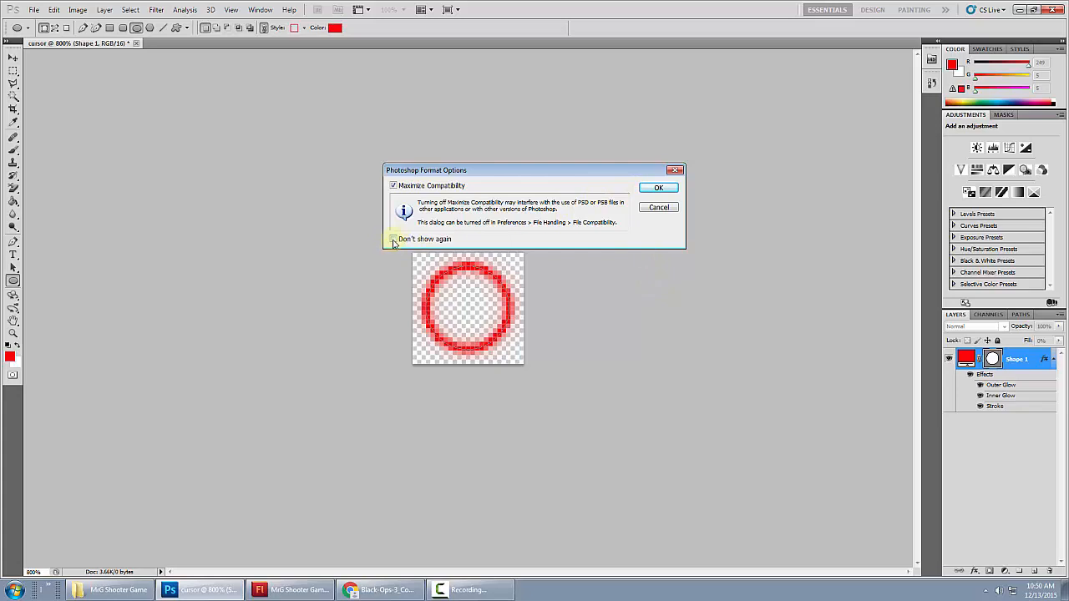
click(646, 188)
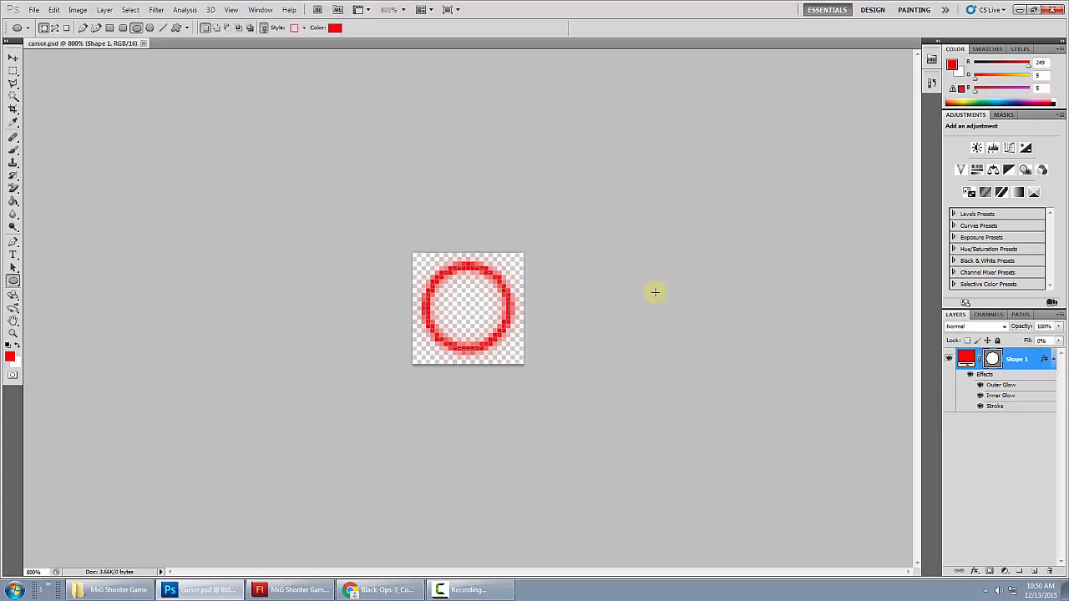
click(145, 45)
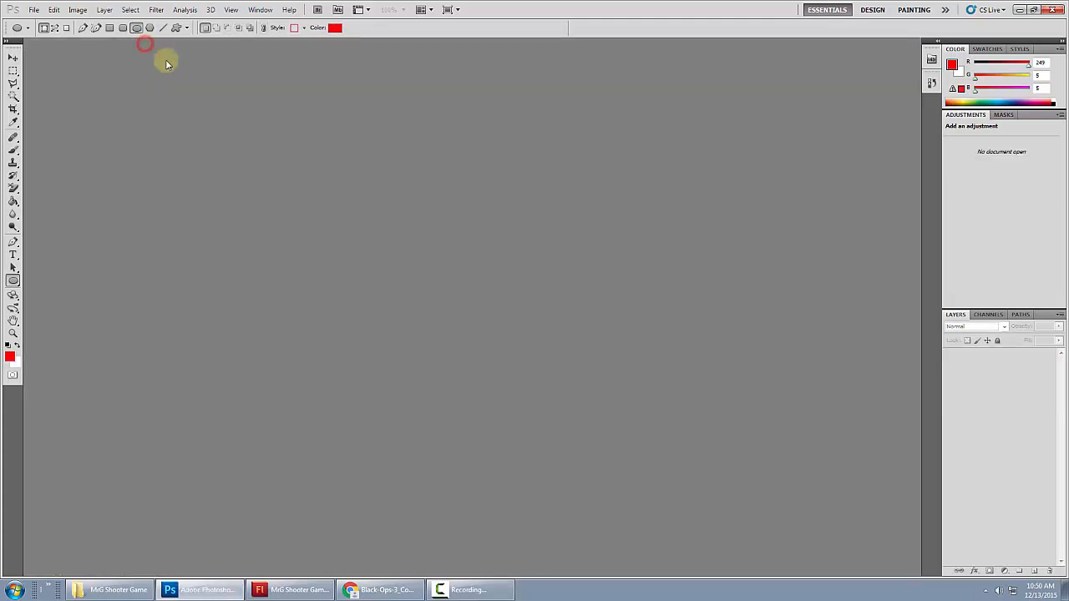
Switch to the MrG Shooter Game document in Flash and import cursor.psd into its library with the default layer options.
click(292, 591)
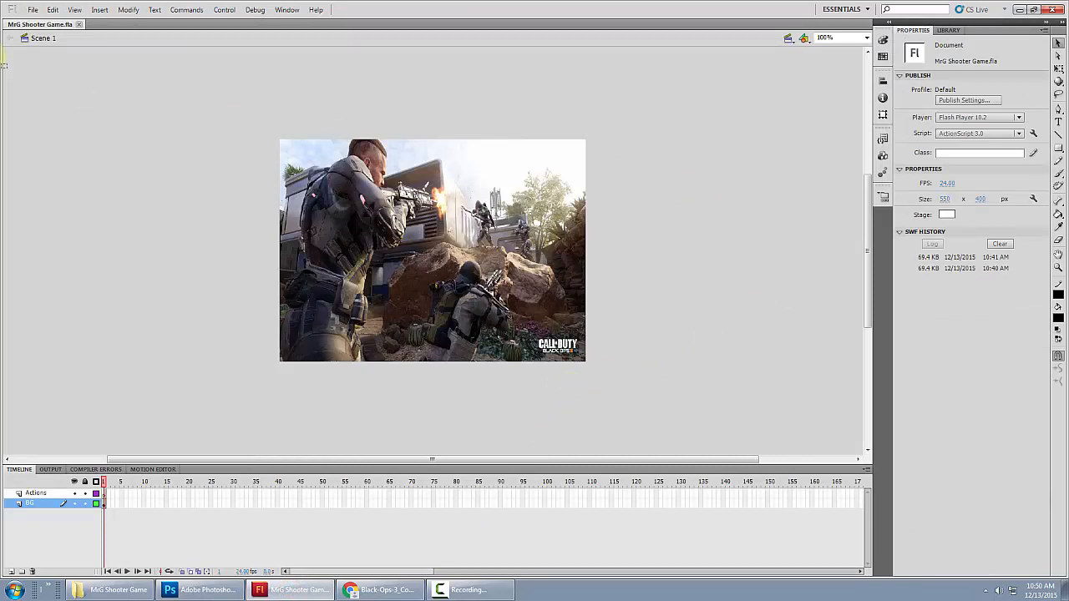
click(33, 9)
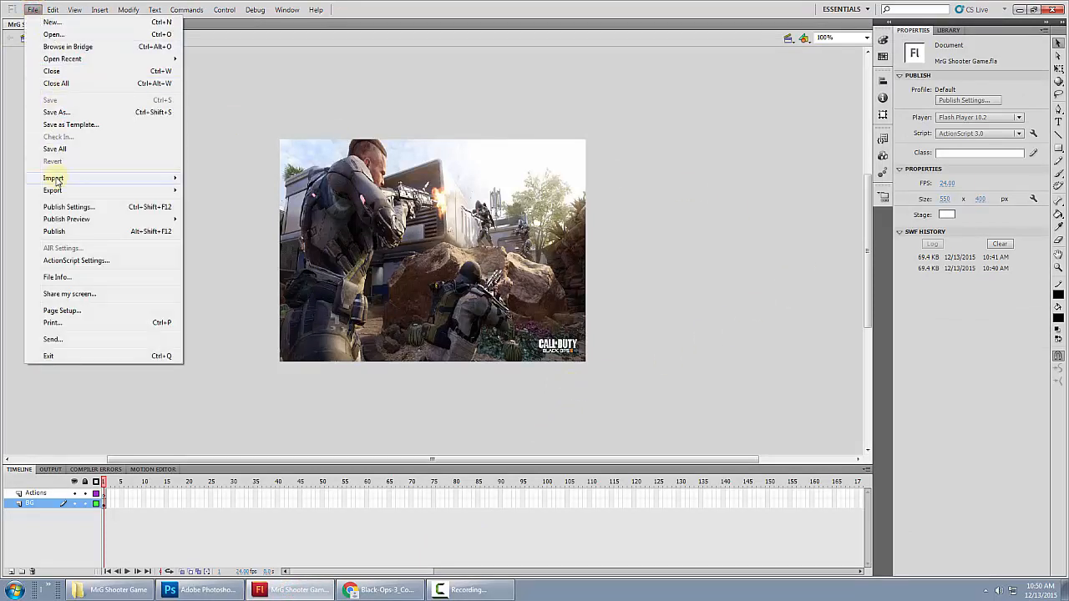
mouse_move(54, 180)
click(236, 191)
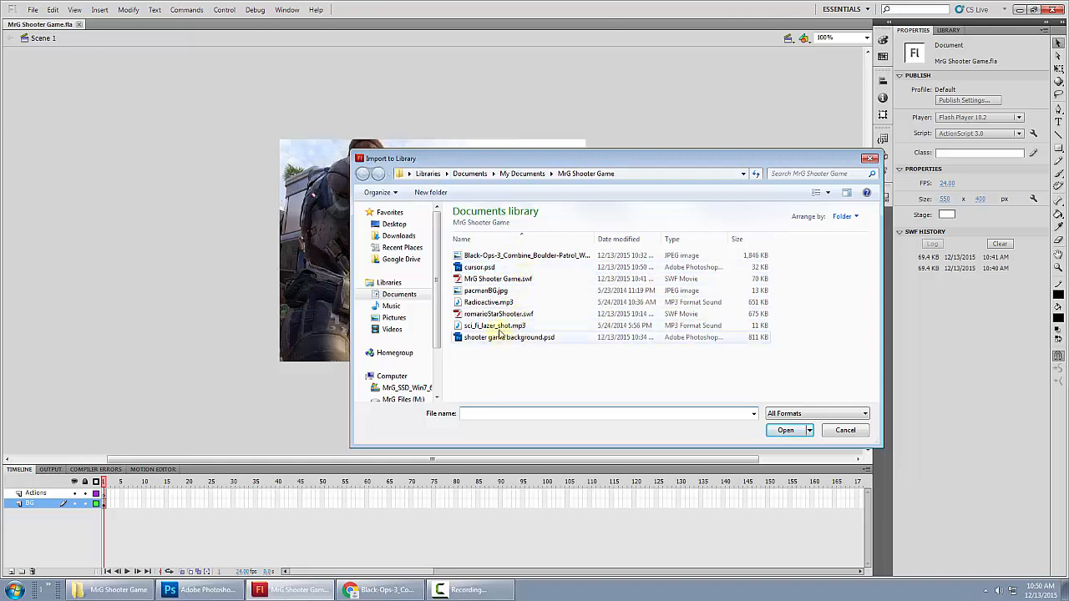
click(479, 268)
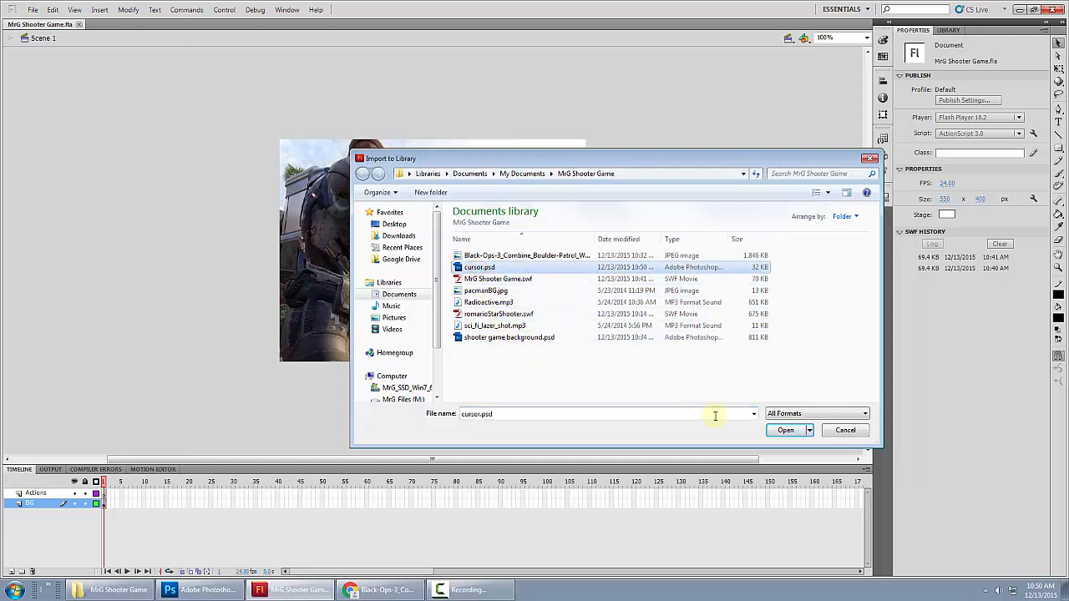
click(785, 431)
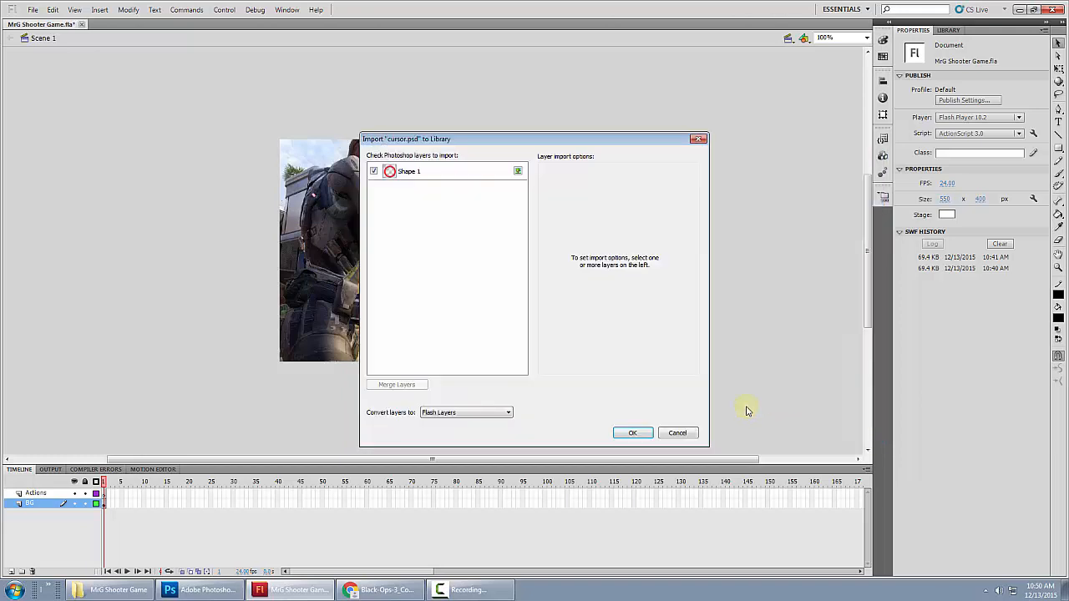
click(632, 433)
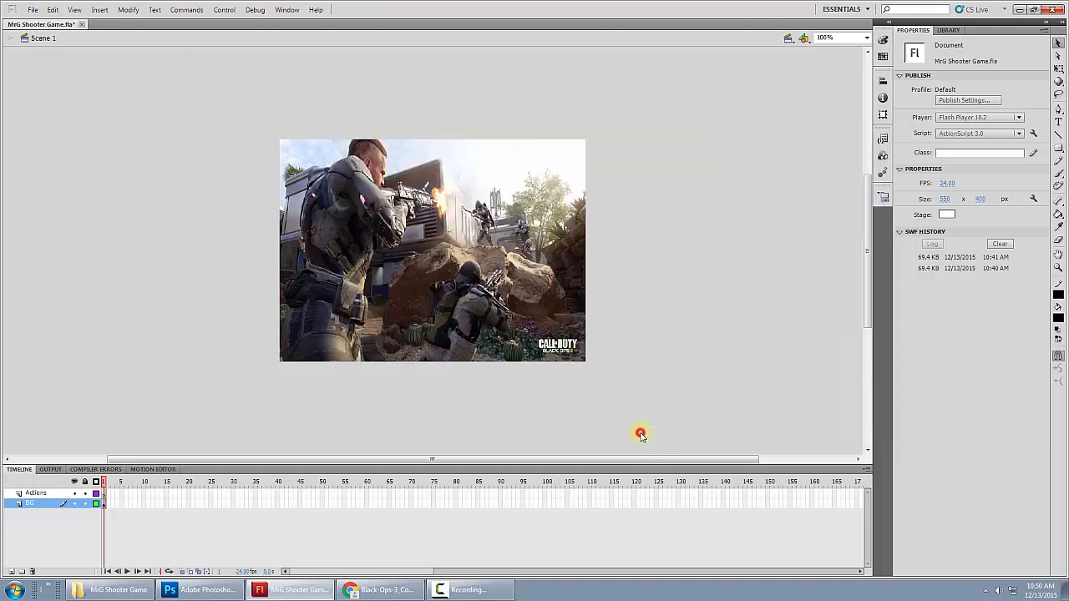
Examine the imported cursor.psd symbol in the library and compare it with the Shape 1 bitmap in the cursor.psd Assets folder.
click(948, 30)
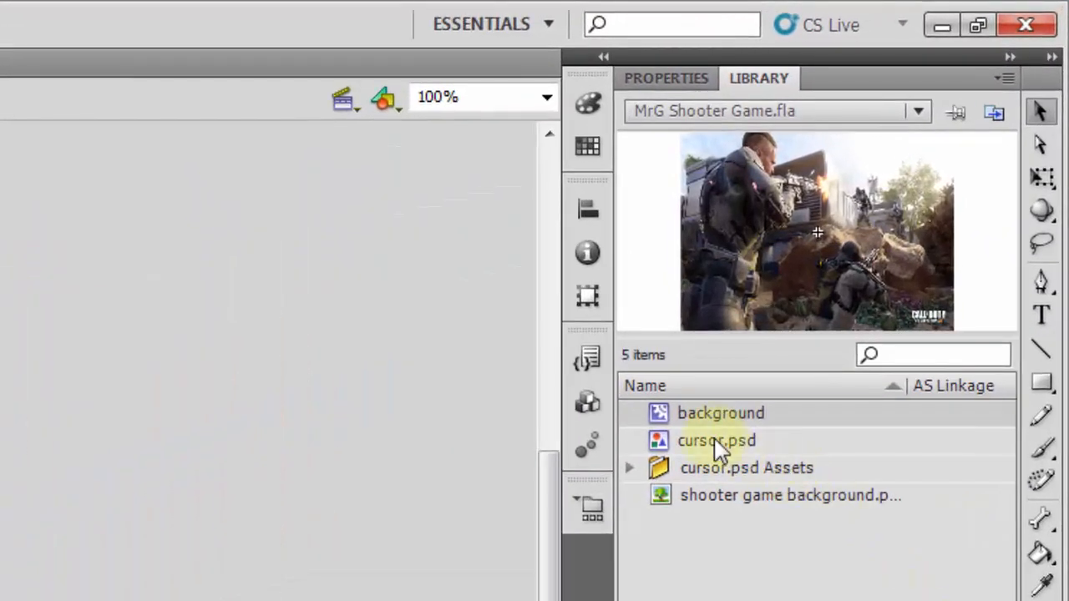
click(711, 443)
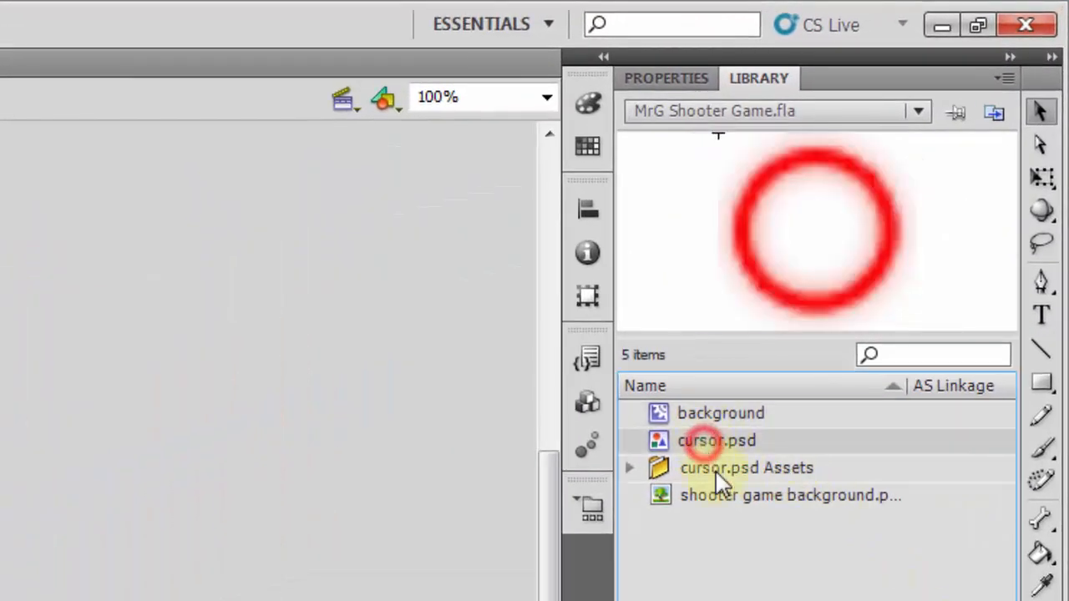
click(629, 469)
click(705, 495)
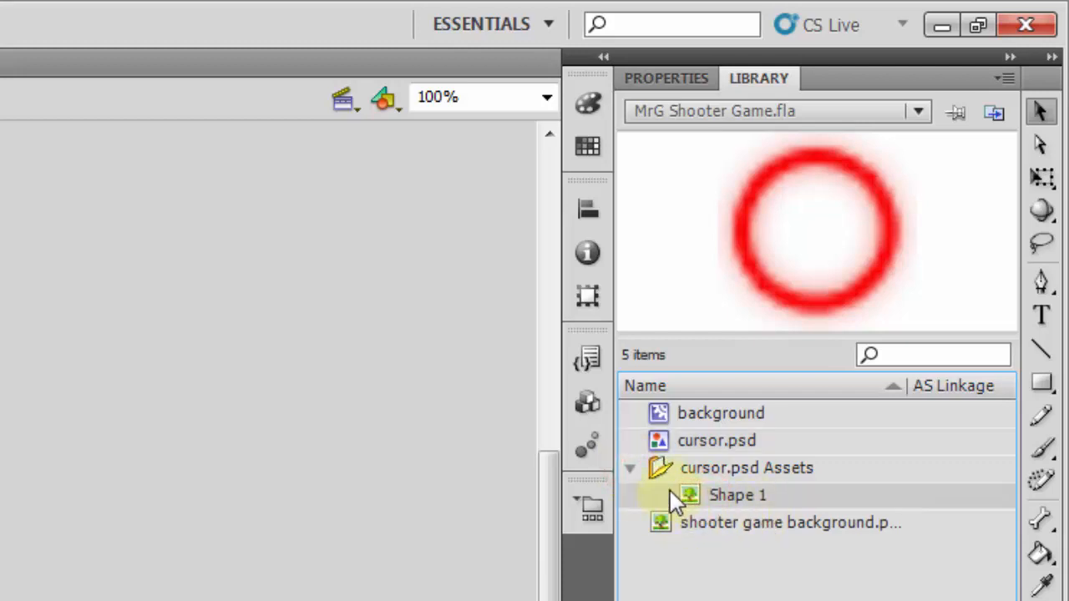
click(631, 469)
click(712, 442)
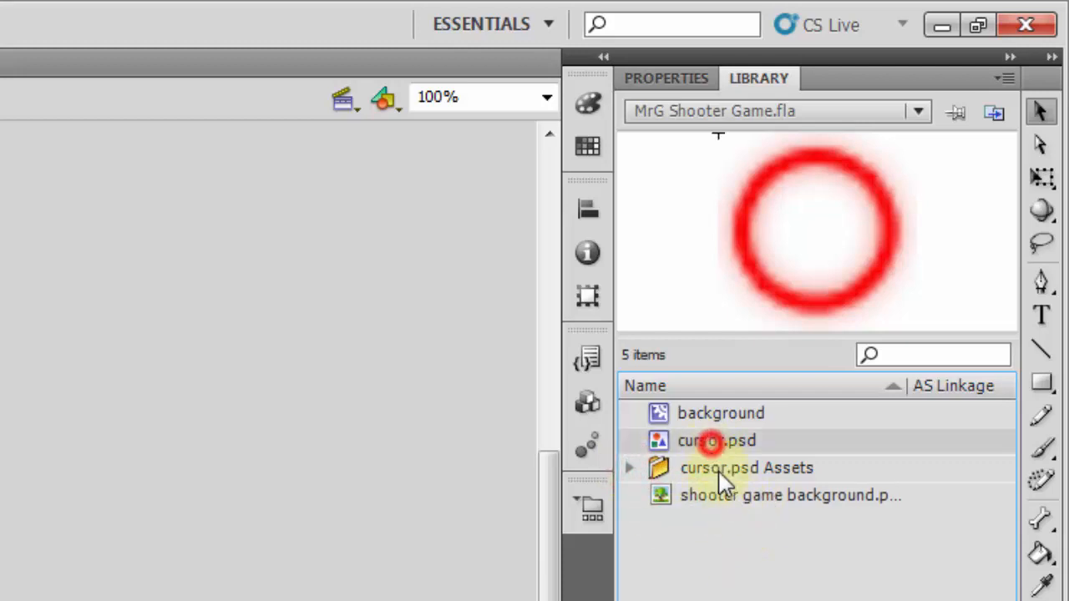
click(628, 468)
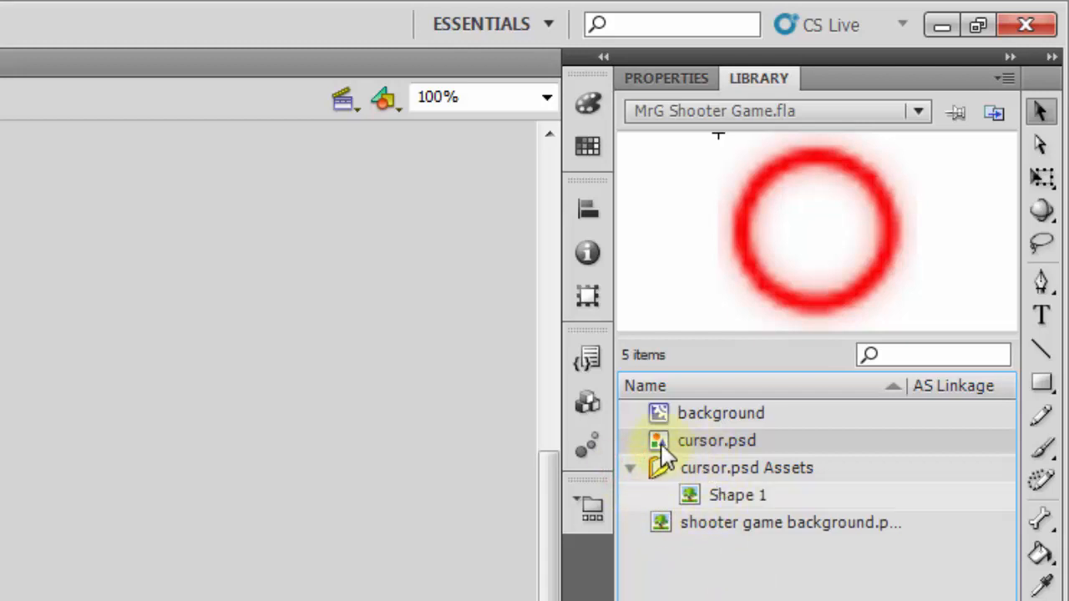
click(663, 440)
click(720, 496)
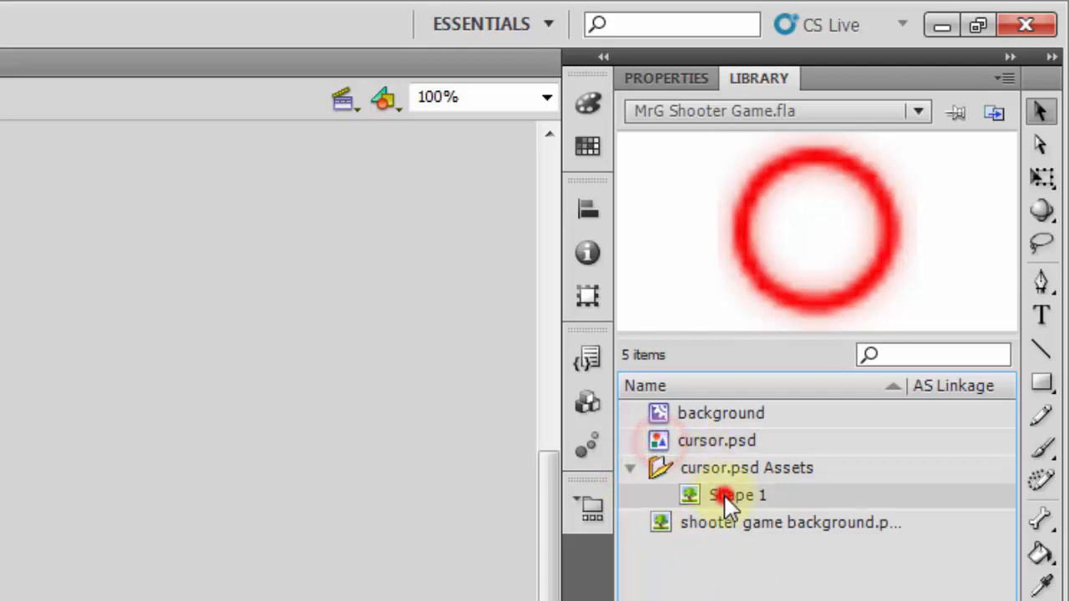
Delete the cursor.psd graphic symbol from the library and select the Shape 1 bitmap in the cursor.psd Assets folder.
click(705, 442)
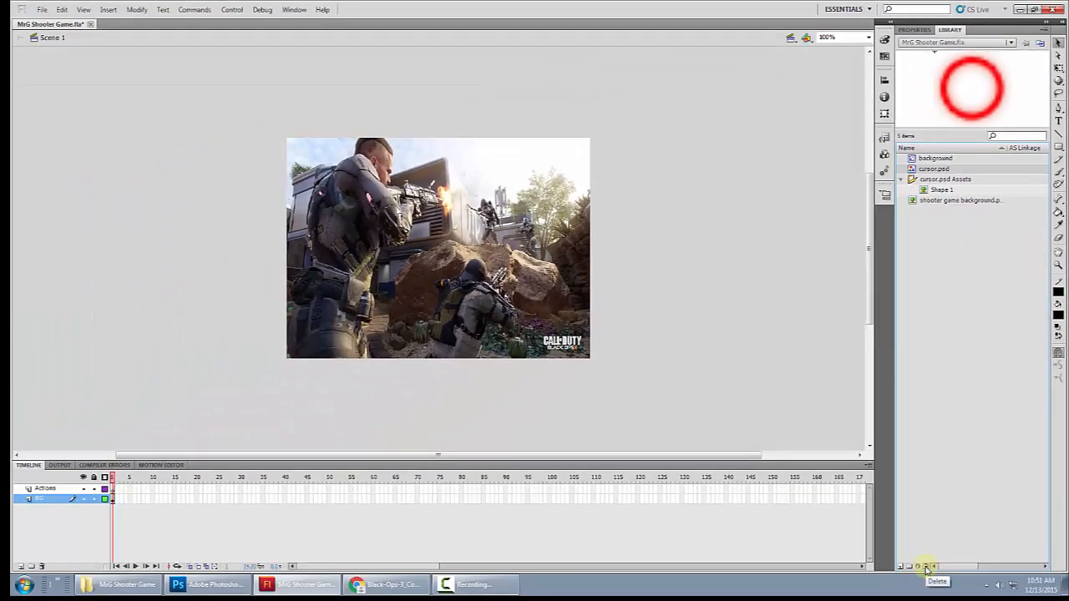
click(926, 568)
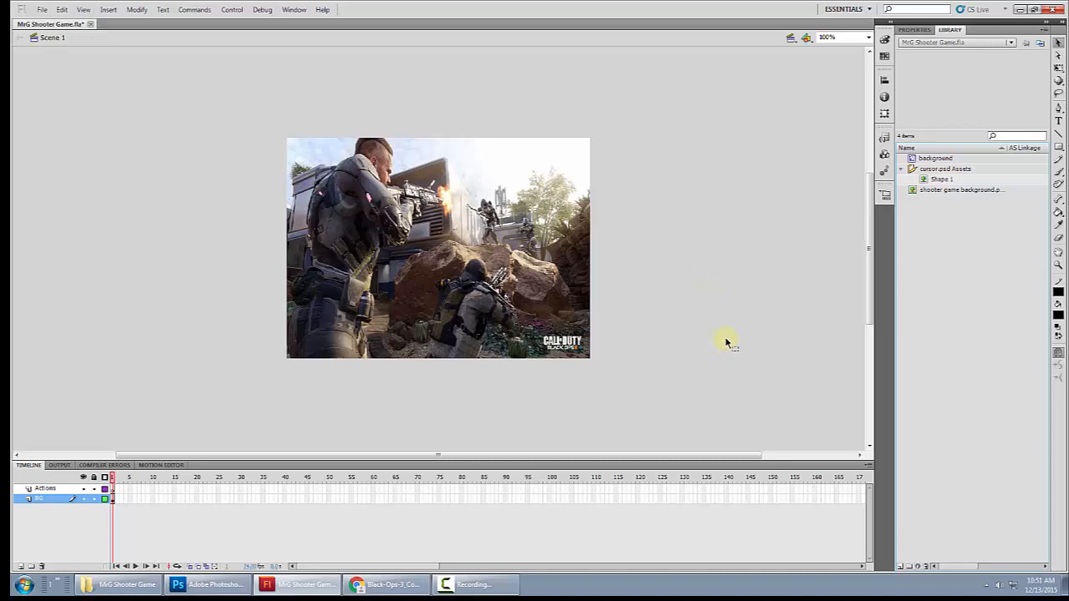
click(937, 179)
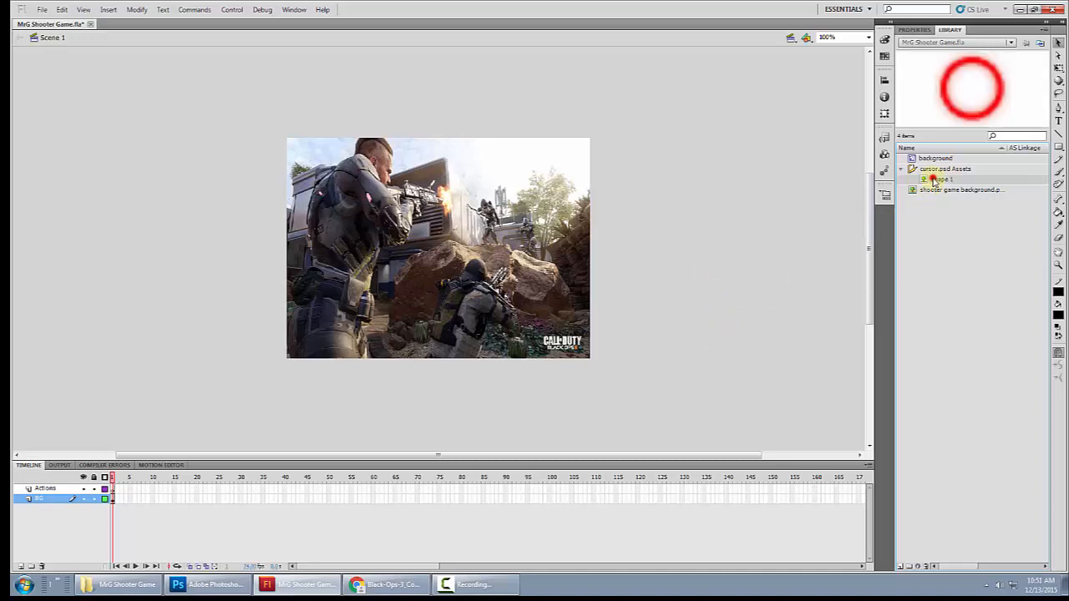